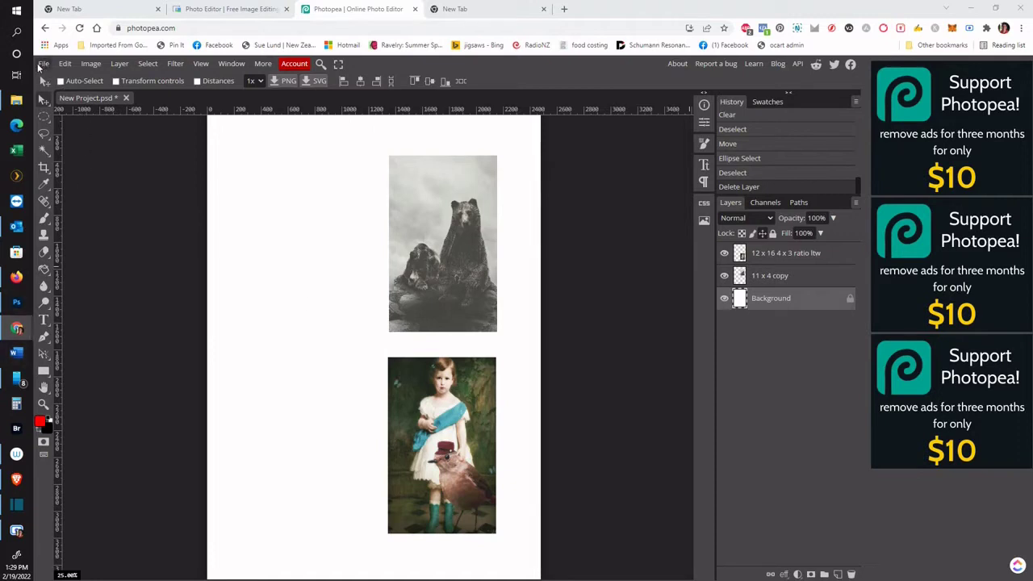
Create a new blank A4 document from File > New, then return to the New Project.psd photo layout
click(43, 65)
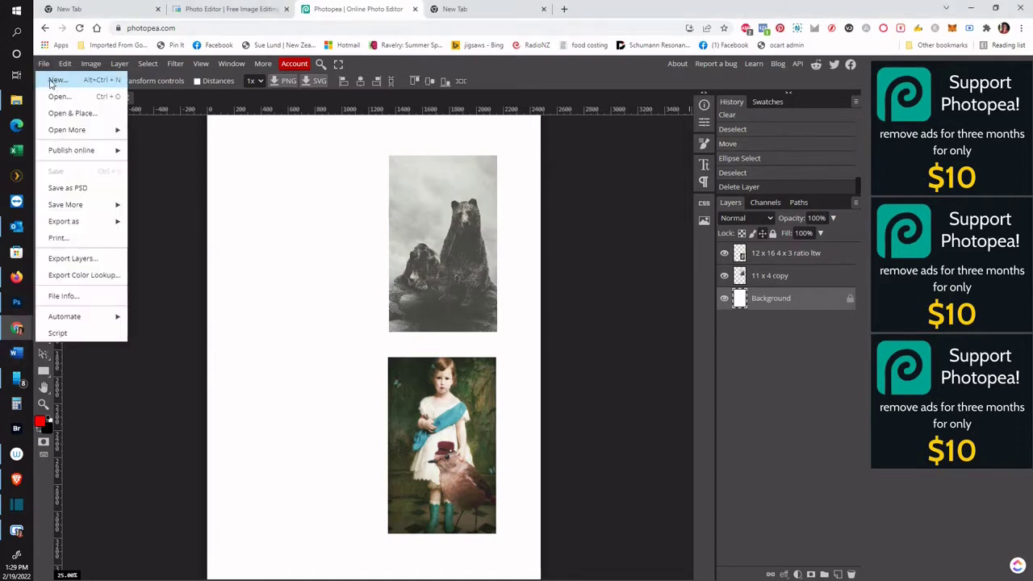
click(56, 82)
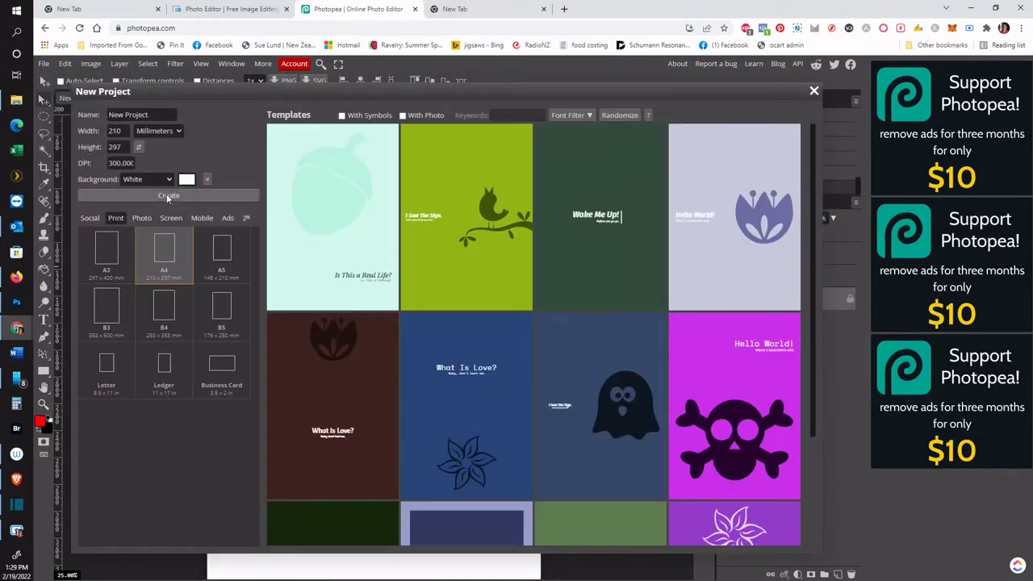
key(Return)
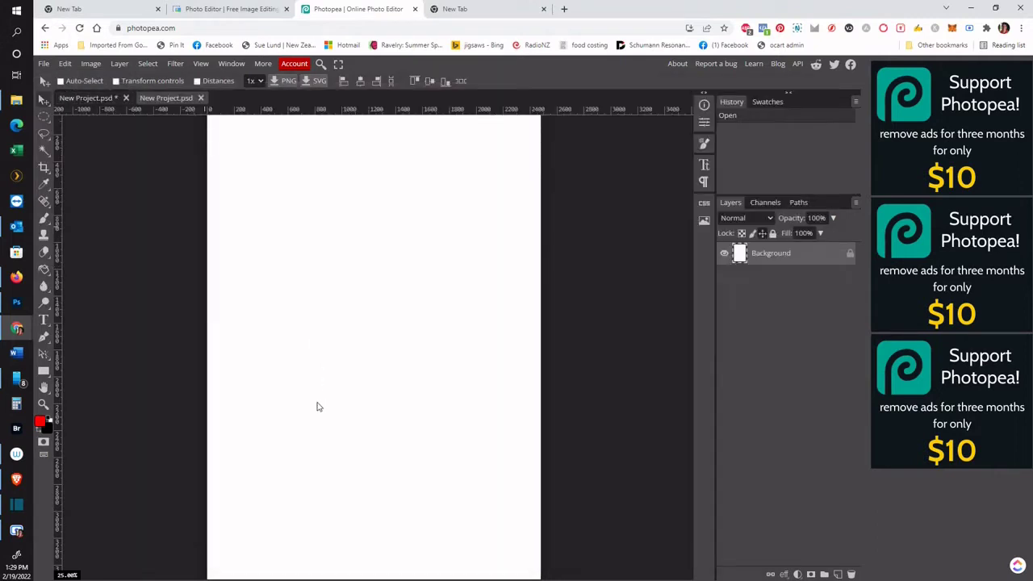
click(85, 99)
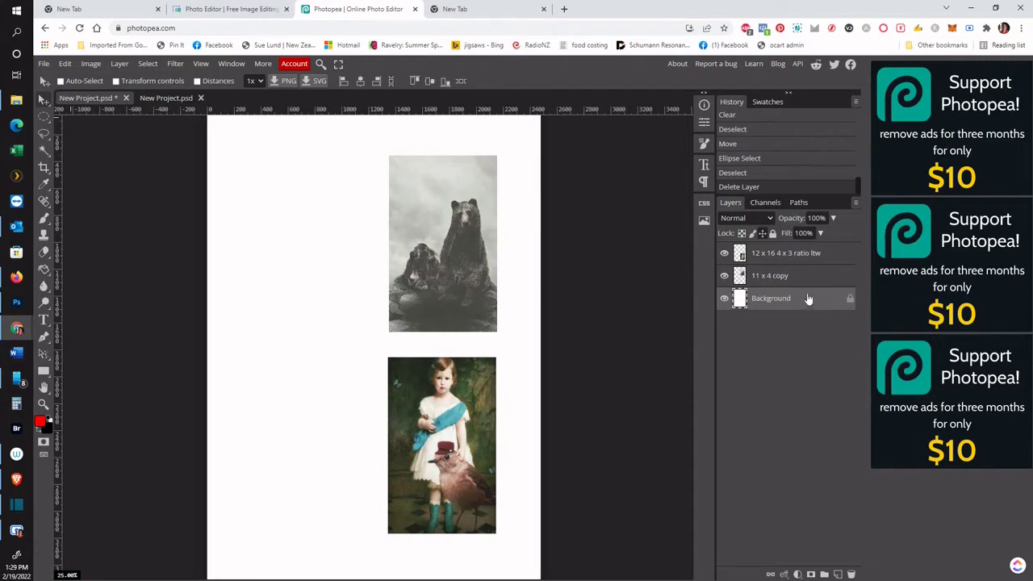
Hide the bear and girl-and-bird layers, then drag a rectangle selection from the page's top-left corner
click(723, 276)
alt+click(724, 299)
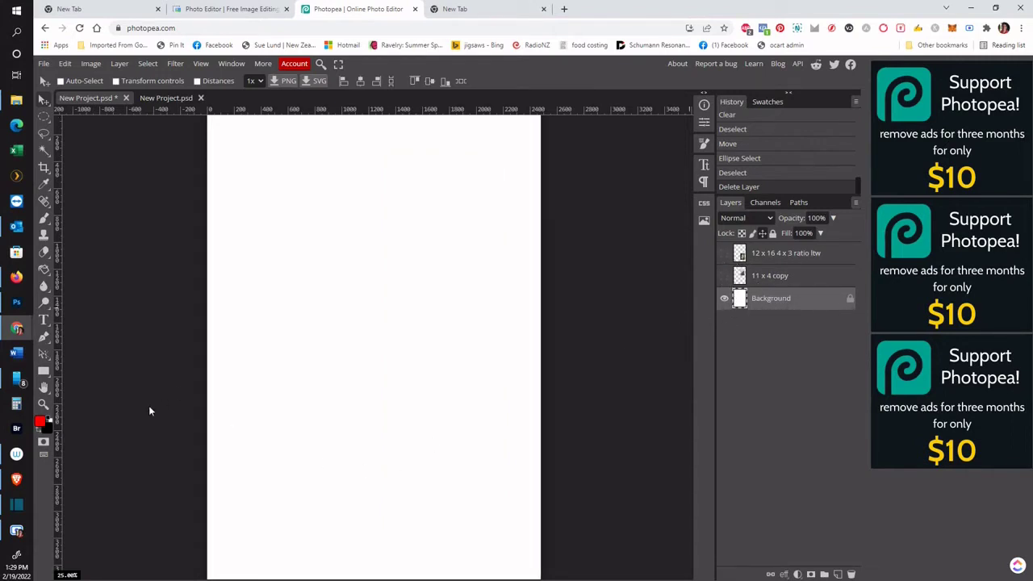
click(44, 118)
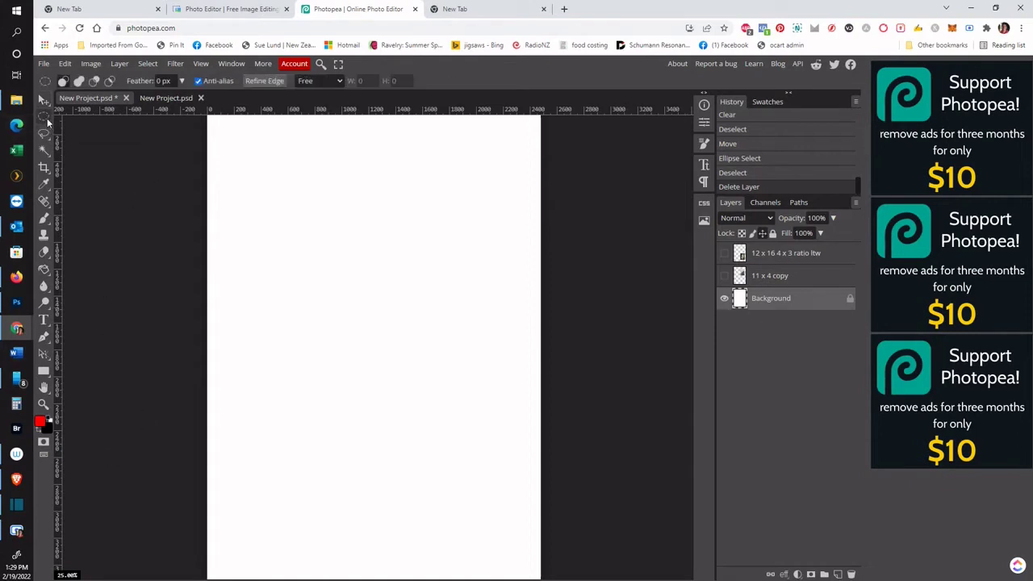
right_click(48, 121)
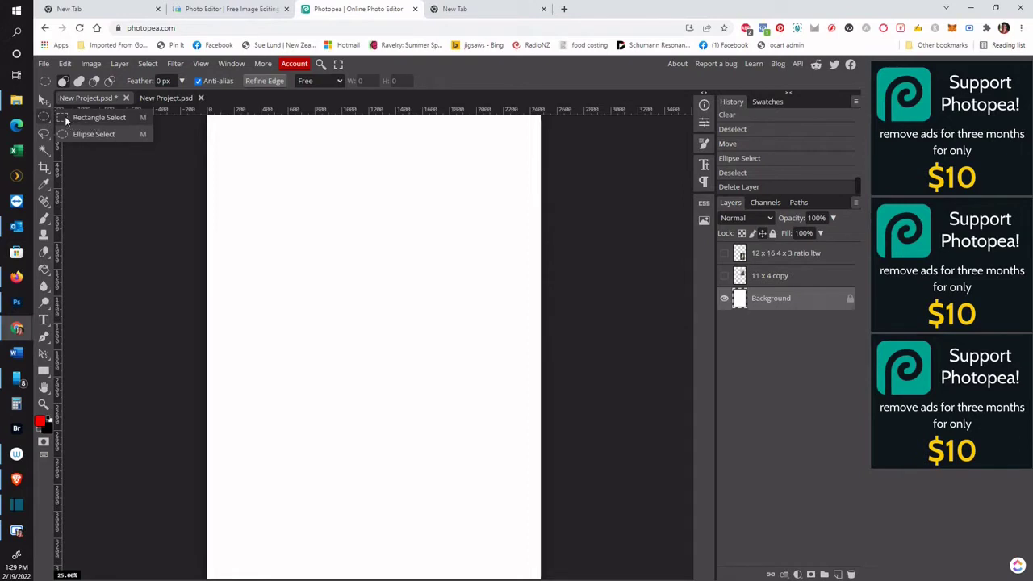
click(65, 118)
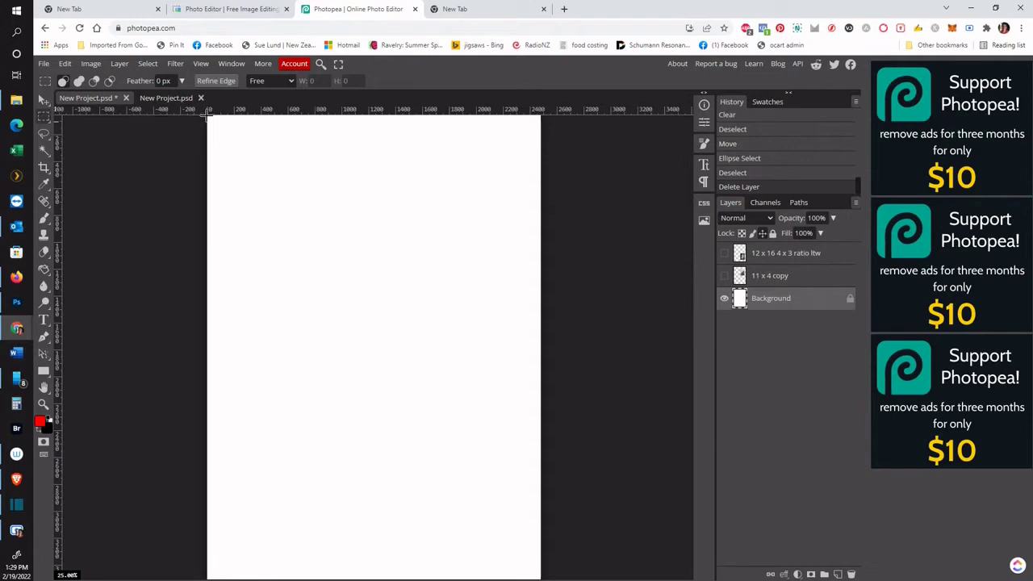
drag(207, 115, 314, 309)
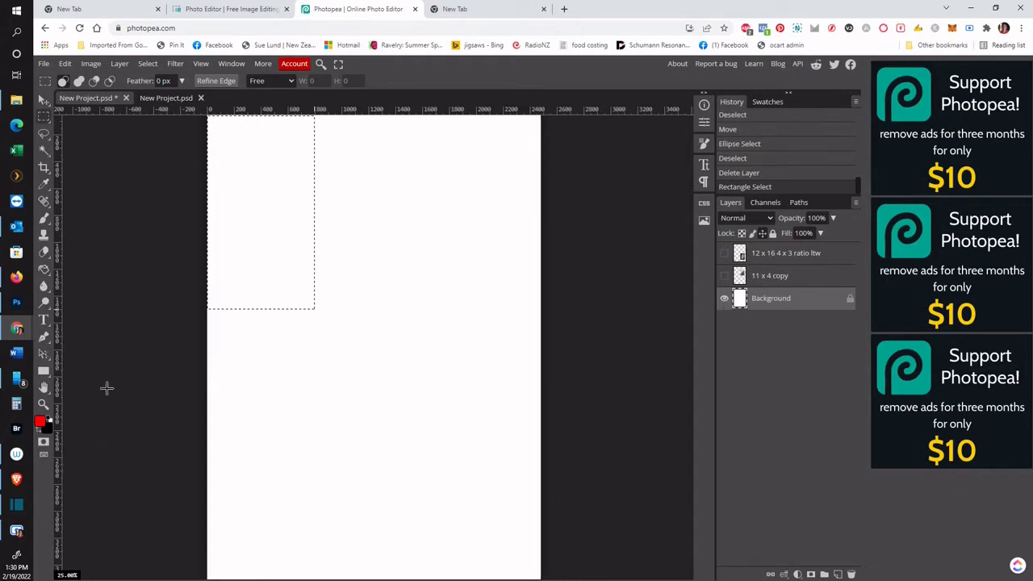
Fill the selected rectangle with red on a new Layer 1 and deselect
click(46, 272)
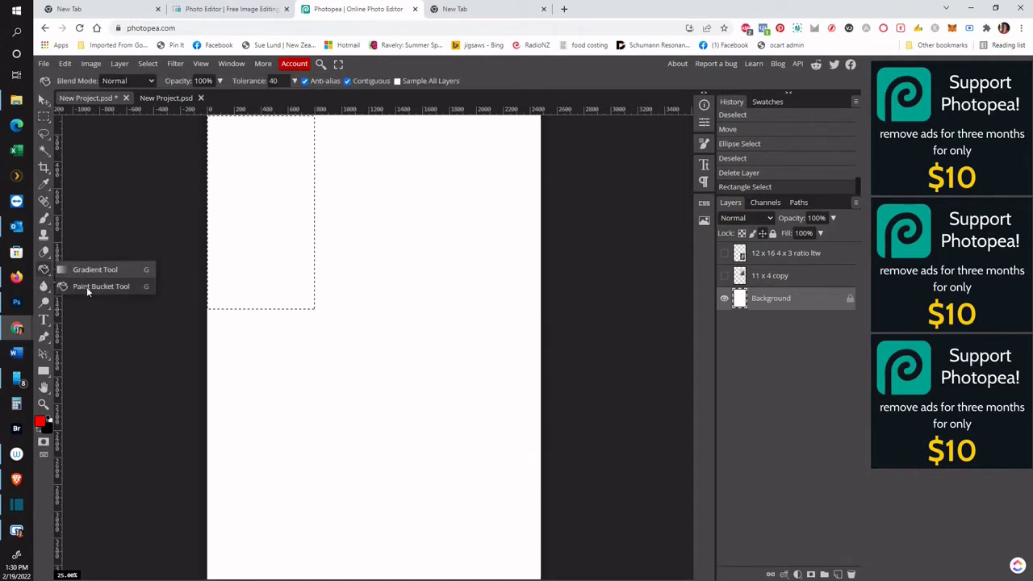
click(83, 286)
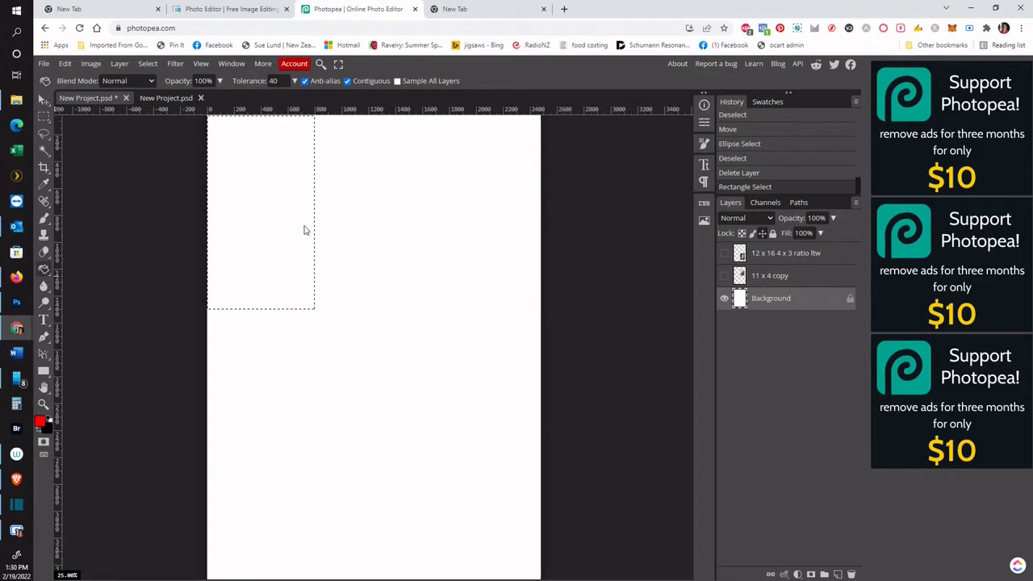
click(838, 575)
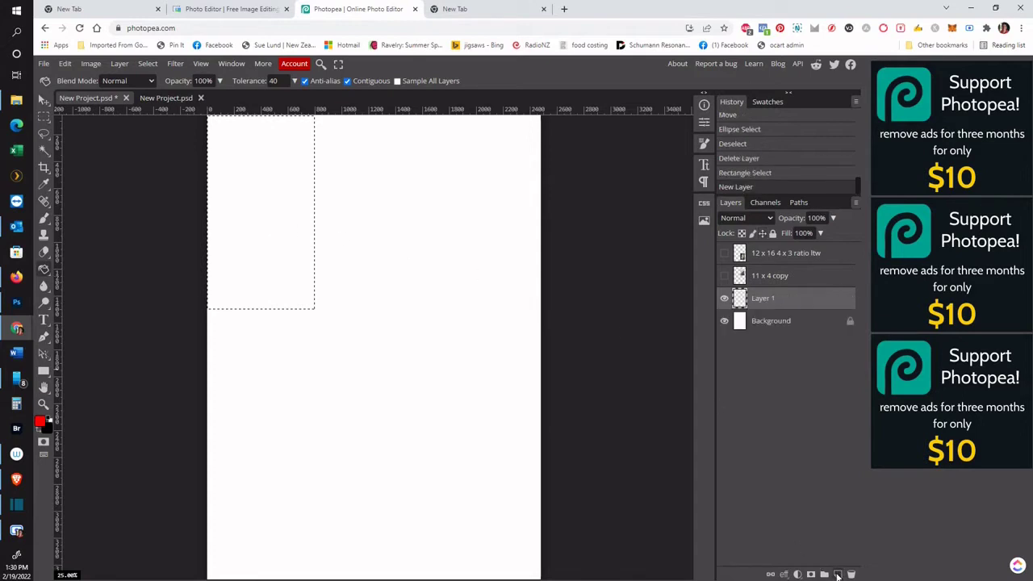
click(269, 238)
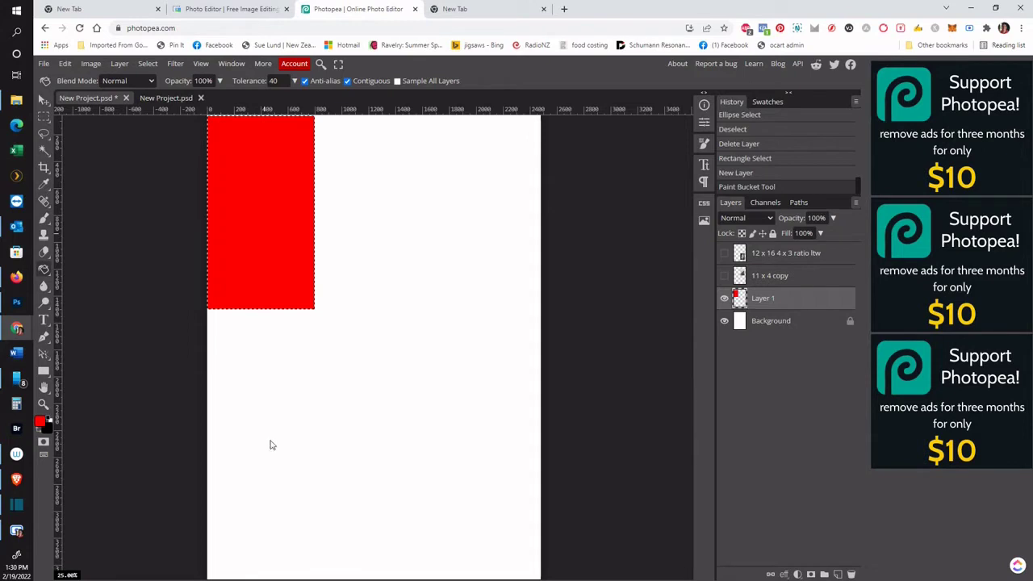
key(ctrl+d)
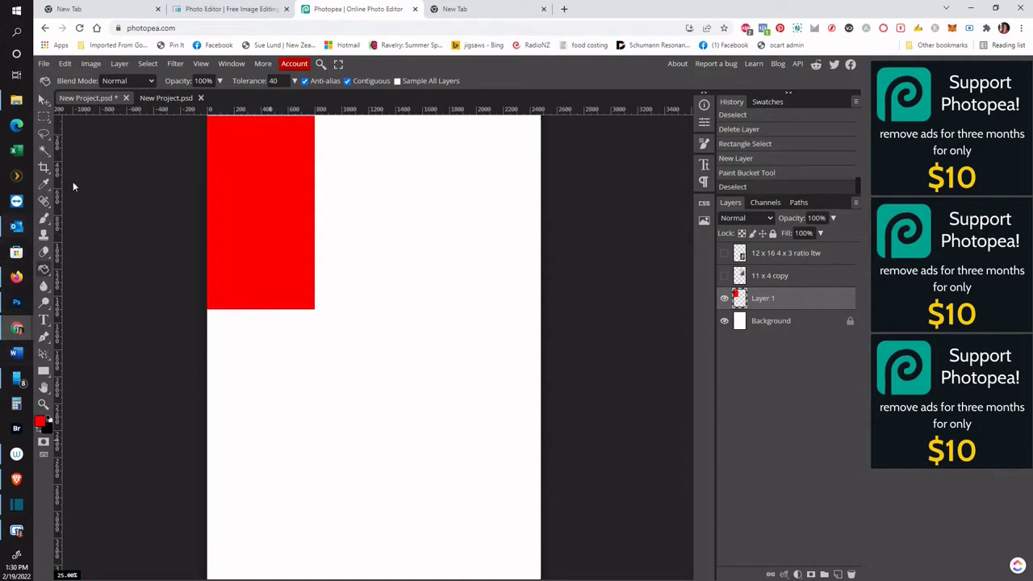
Move the red rectangle toward the page's upper centre and switch to File Explorer
click(44, 99)
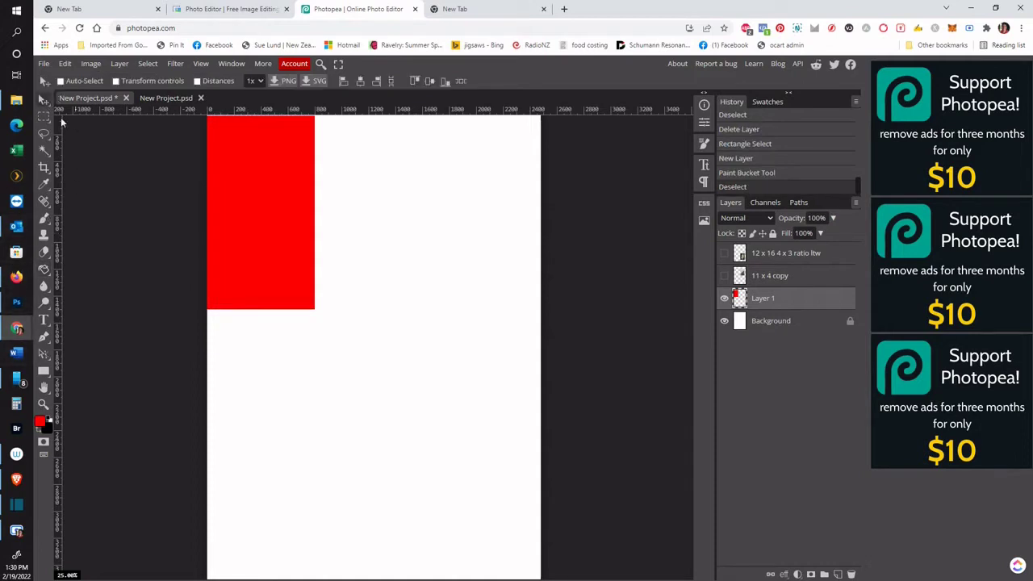
drag(267, 200, 318, 255)
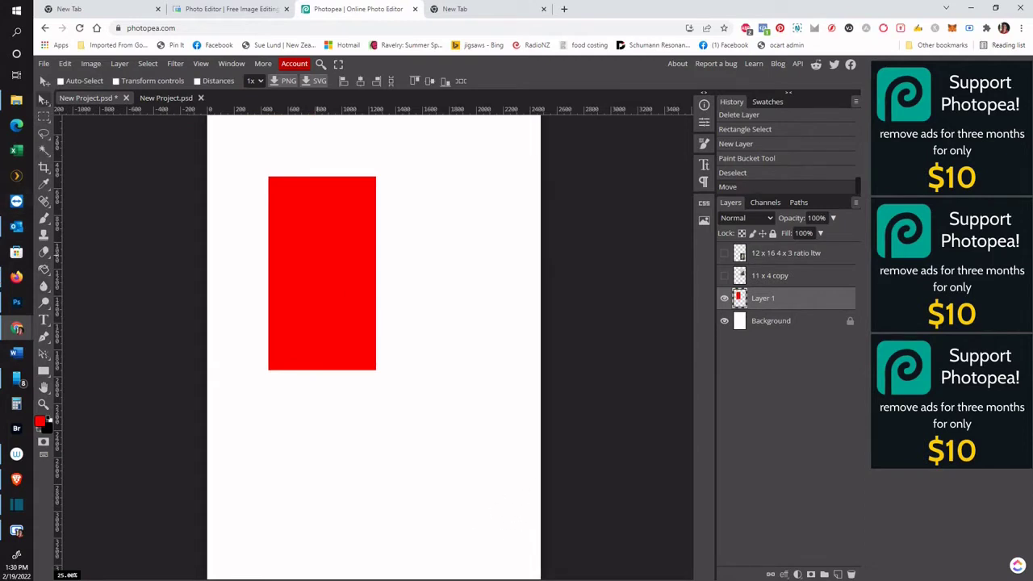
click(16, 99)
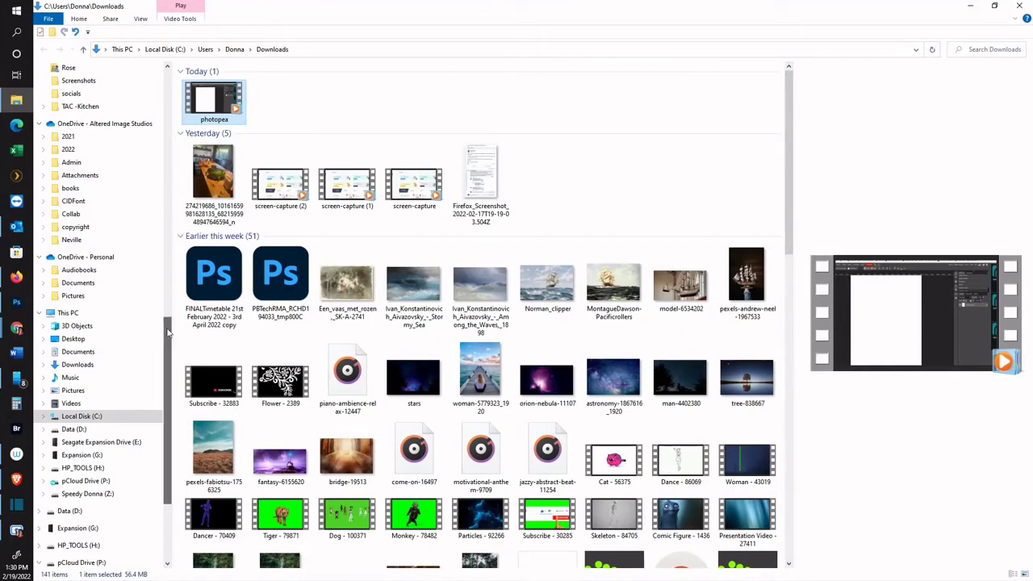
Open the PRINTS A3 folder in File Explorer, restore the window, and return to Photopea
scroll(131, 154, up, 10)
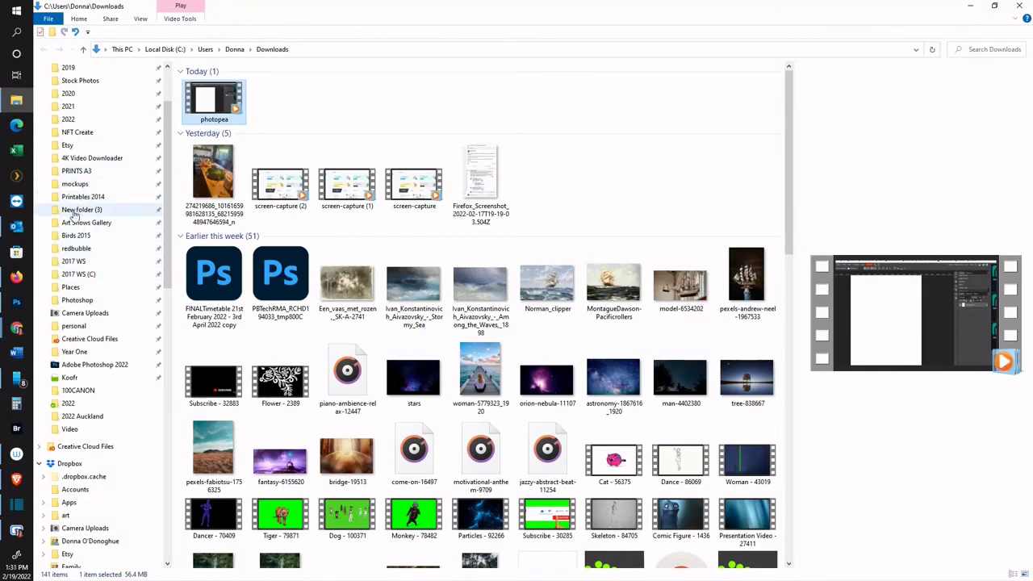
click(80, 171)
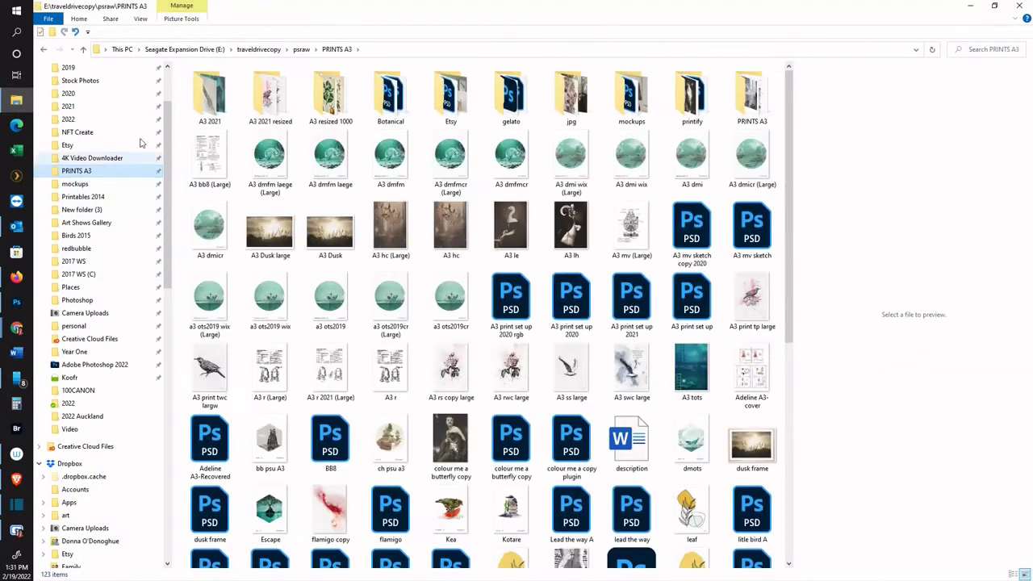
double_click(398, 10)
key(alt+Tab)
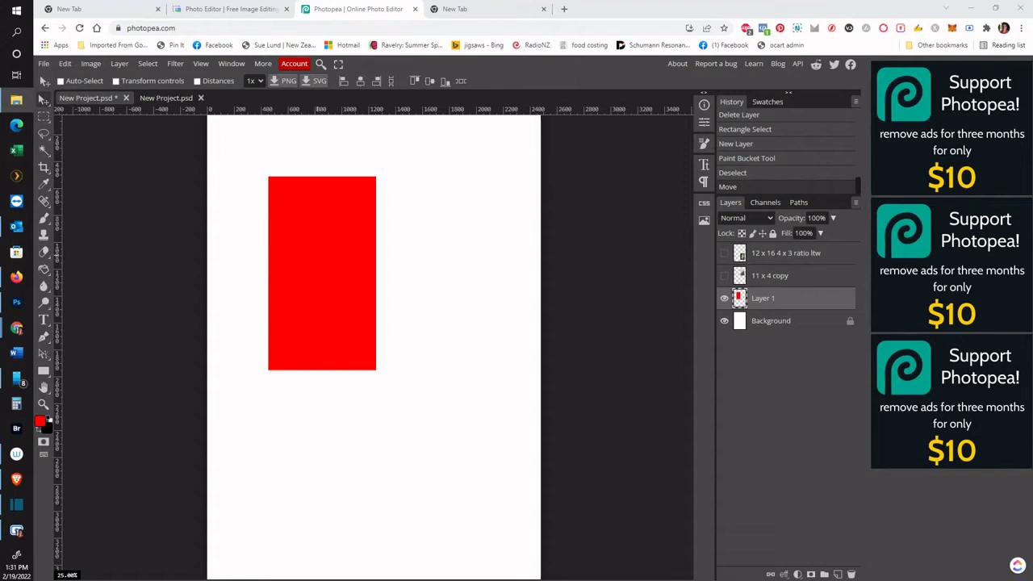
Place the '11 x 14 lead the way' photo on the page, scaled to about 44% over the red rectangle
drag(0, 234, 326, 255)
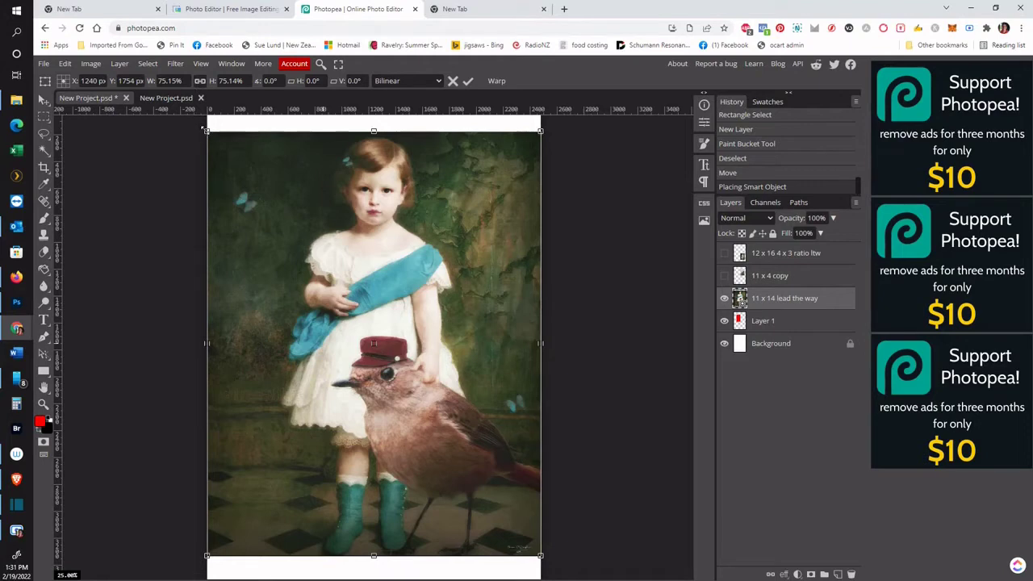
drag(203, 125, 347, 275)
drag(408, 379, 287, 243)
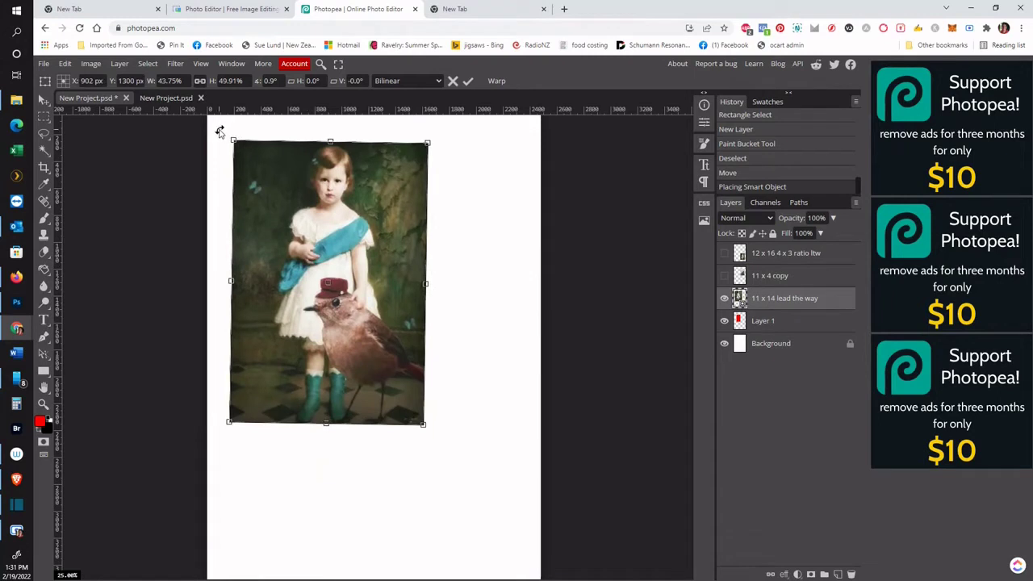
drag(219, 131, 218, 135)
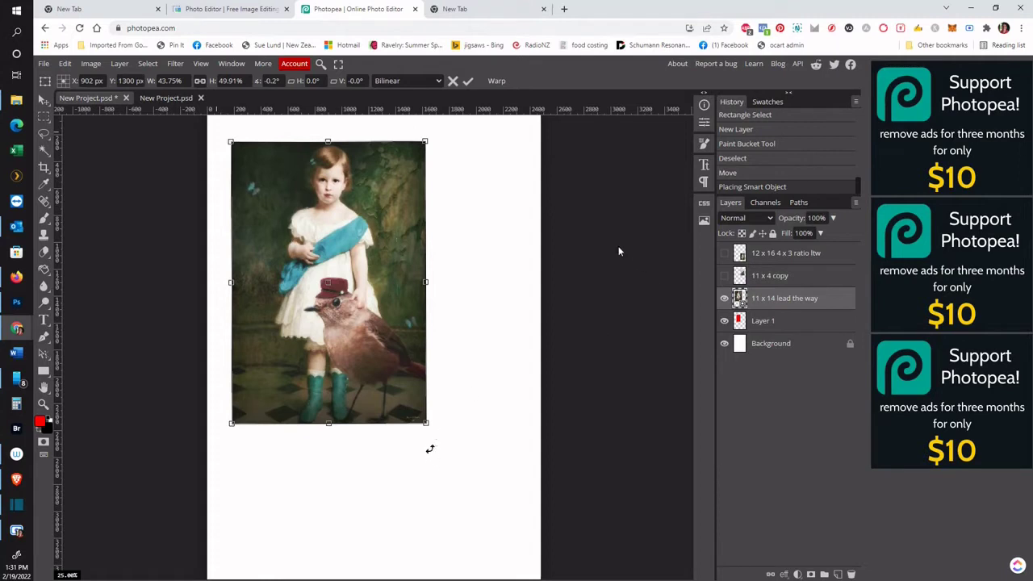
key(Return)
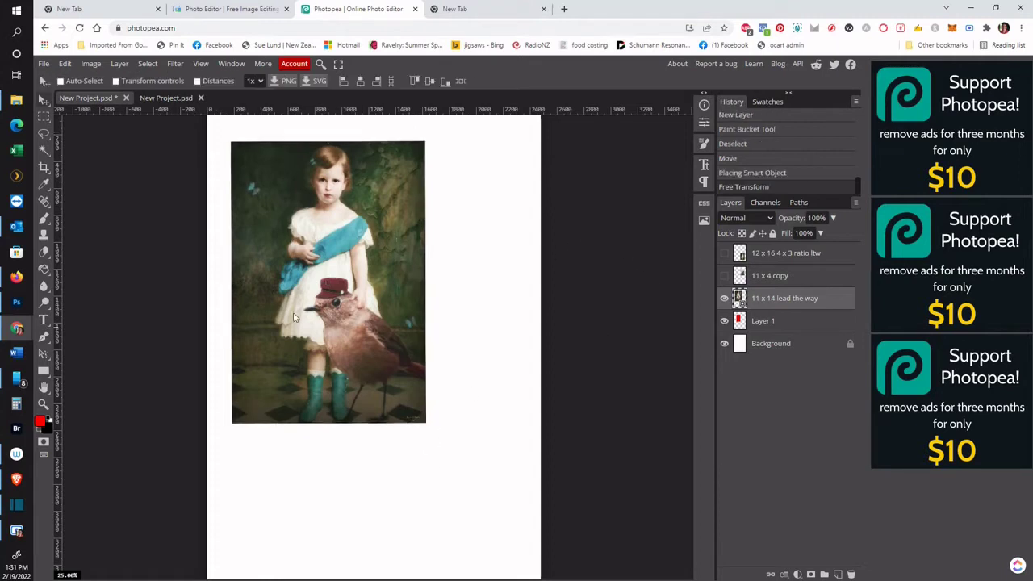
Drop the photo layer to 50% opacity and Free Transform it to match the red rectangle
click(833, 219)
drag(831, 237, 808, 234)
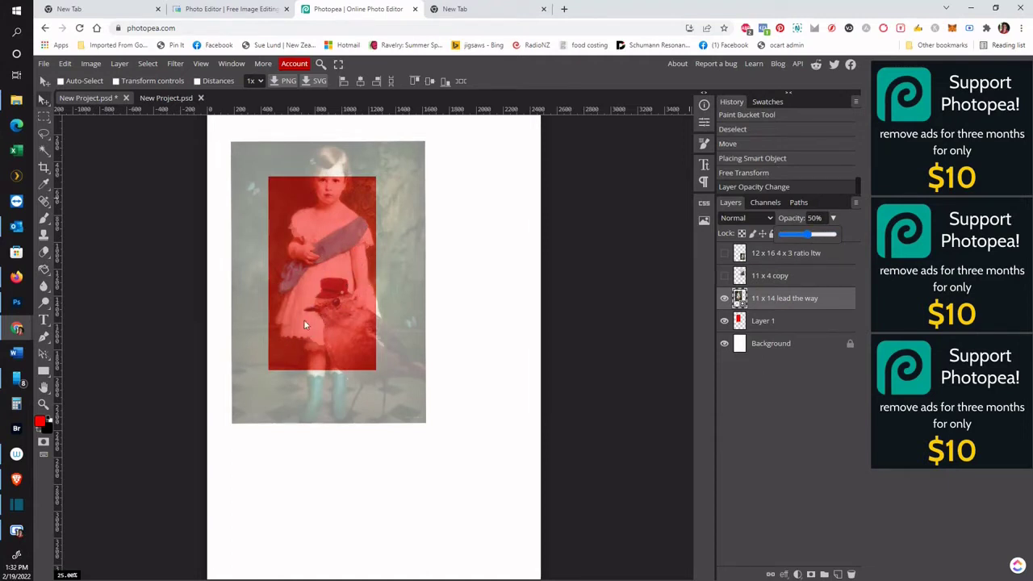
click(64, 63)
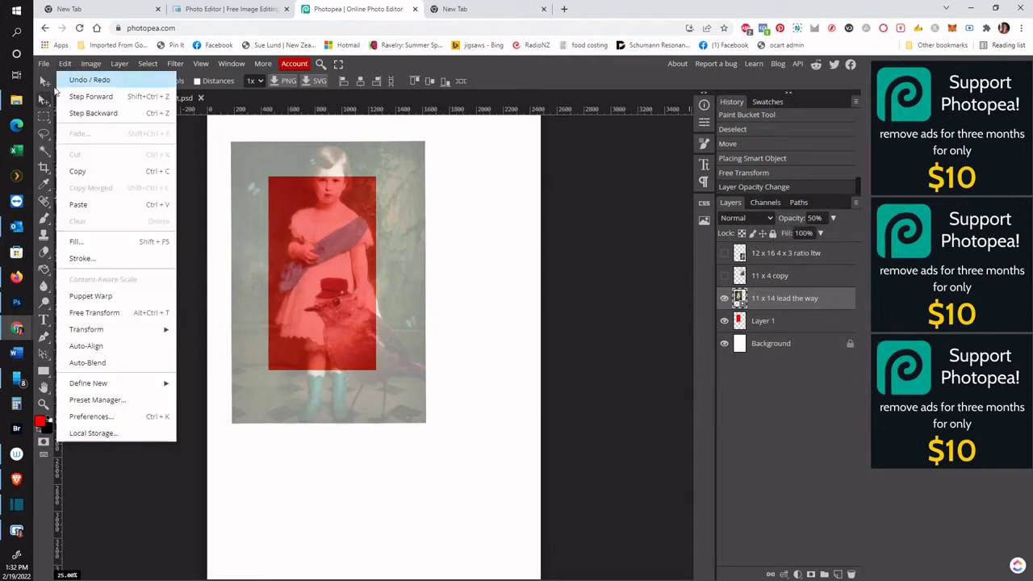
click(79, 315)
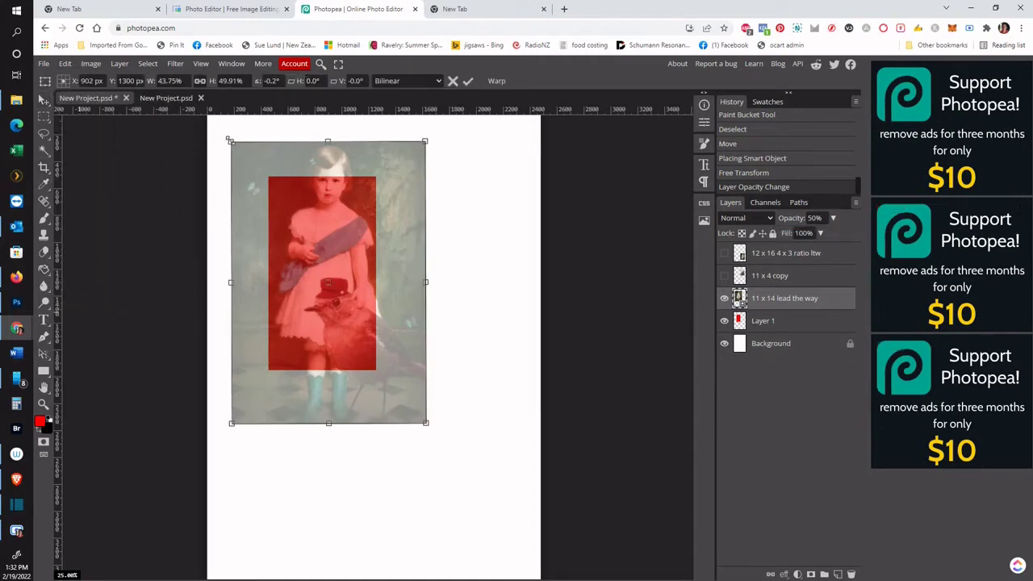
drag(231, 141, 263, 174)
drag(425, 422, 381, 374)
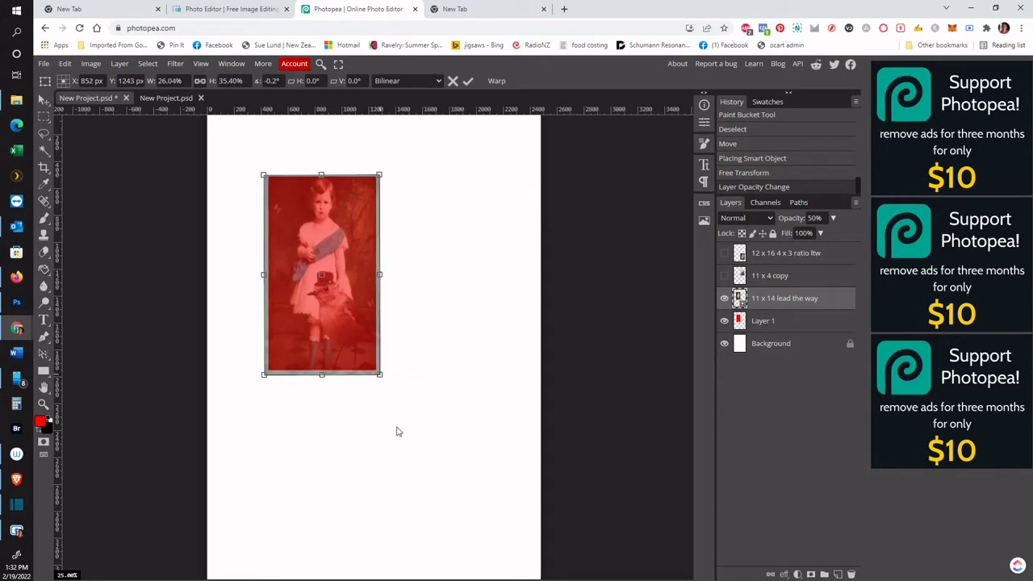
key(Return)
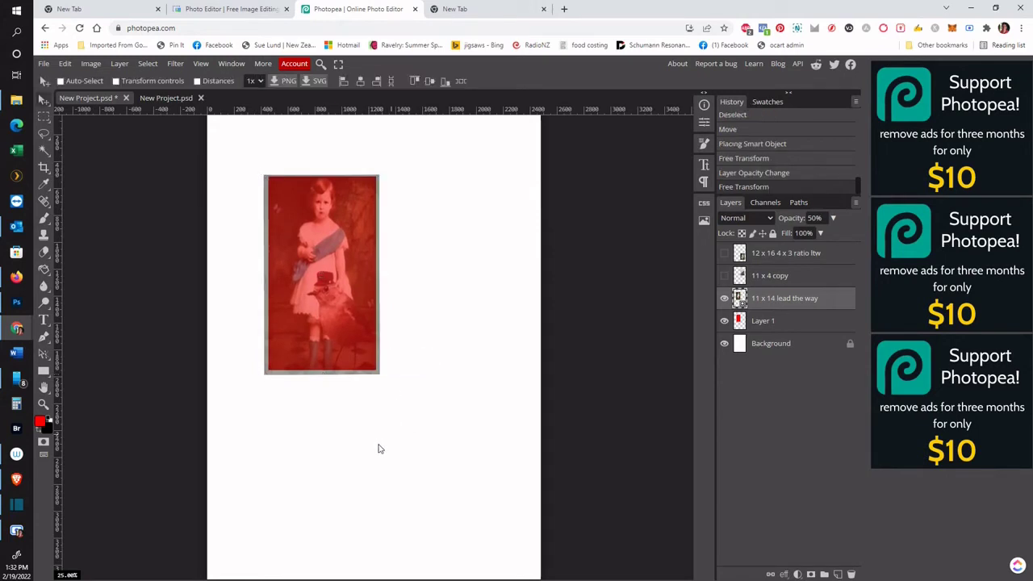
Restore the girl-and-bird layer's opacity to 100%
click(815, 218)
click(833, 218)
drag(807, 234, 853, 236)
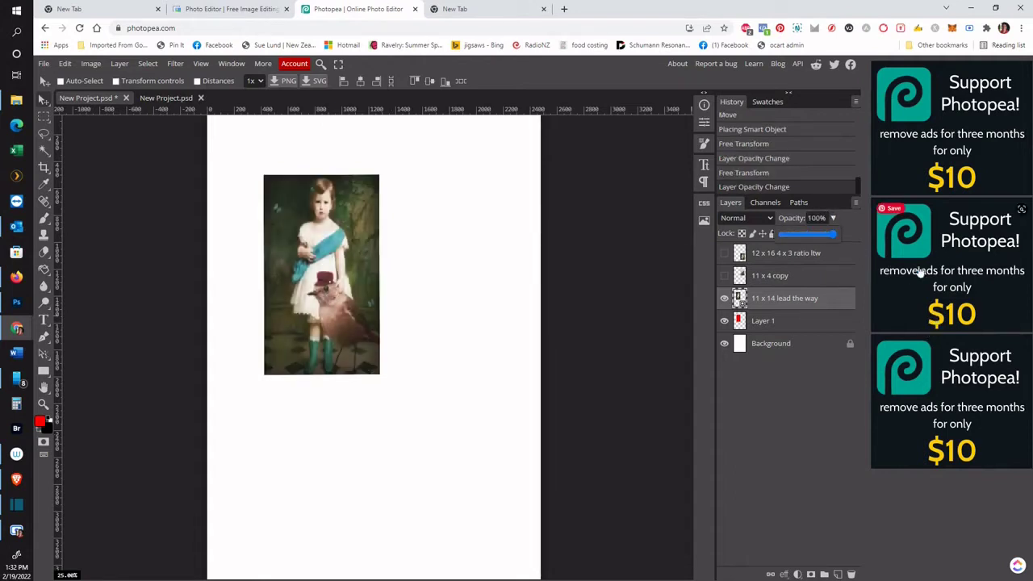
Select Layer 1 and use the Magic Wand to select the area surrounding the photo
click(795, 325)
click(795, 325)
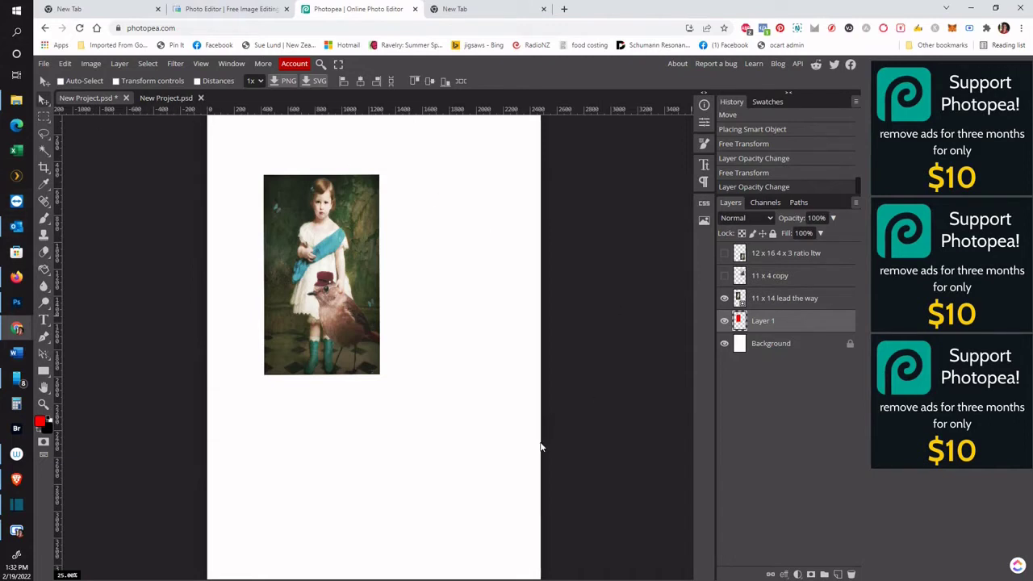
click(45, 152)
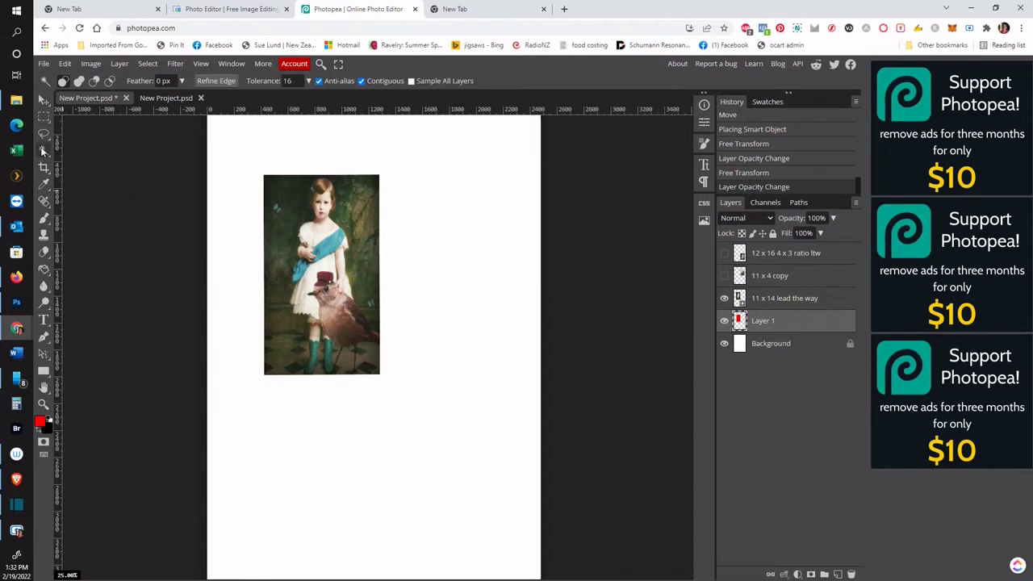
right_click(44, 152)
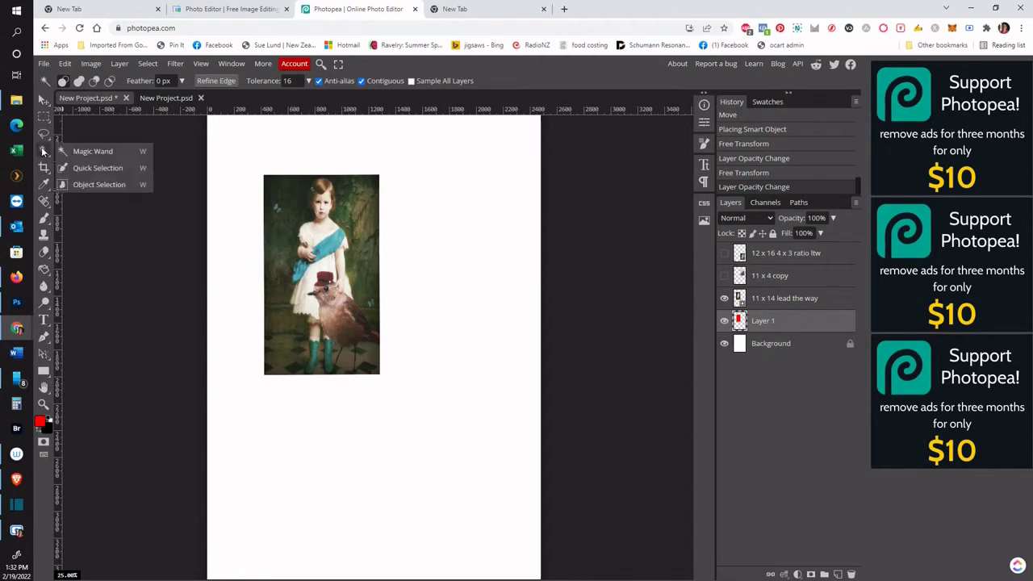
click(465, 219)
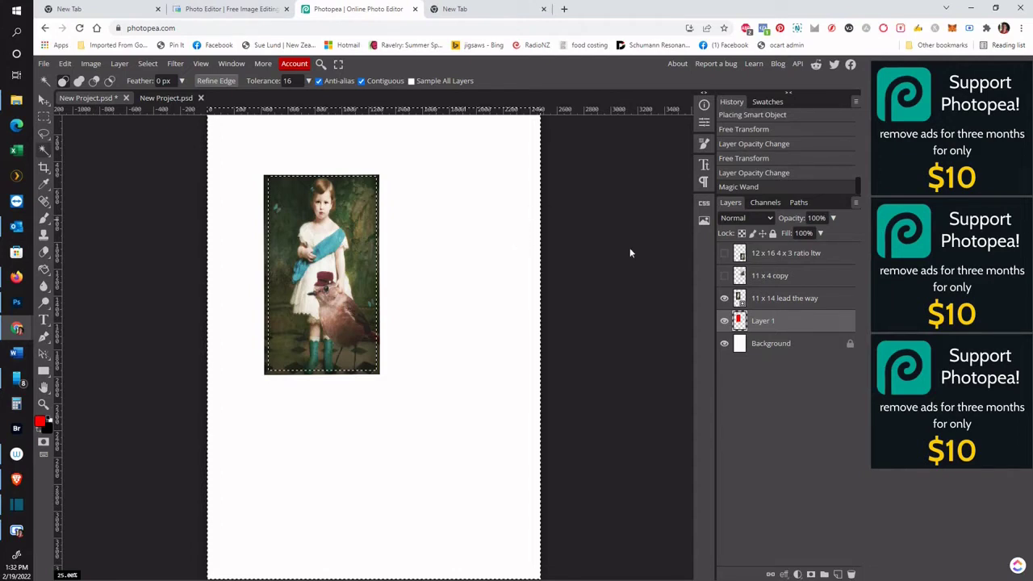
Rasterize the '11 x 14 lead the way' layer, delete the selected border, toggle Layer 1 and deselect
click(804, 300)
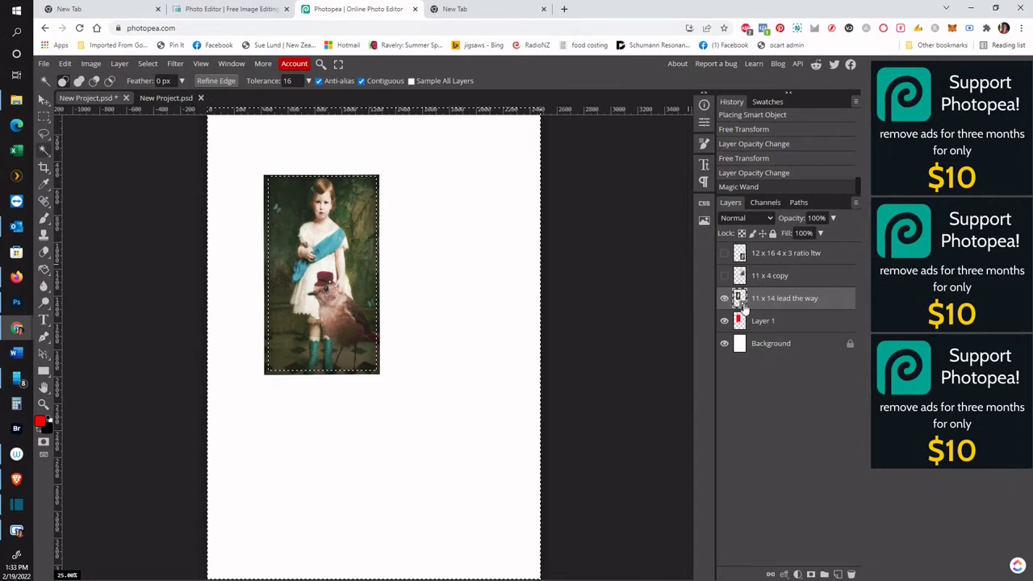
right_click(824, 301)
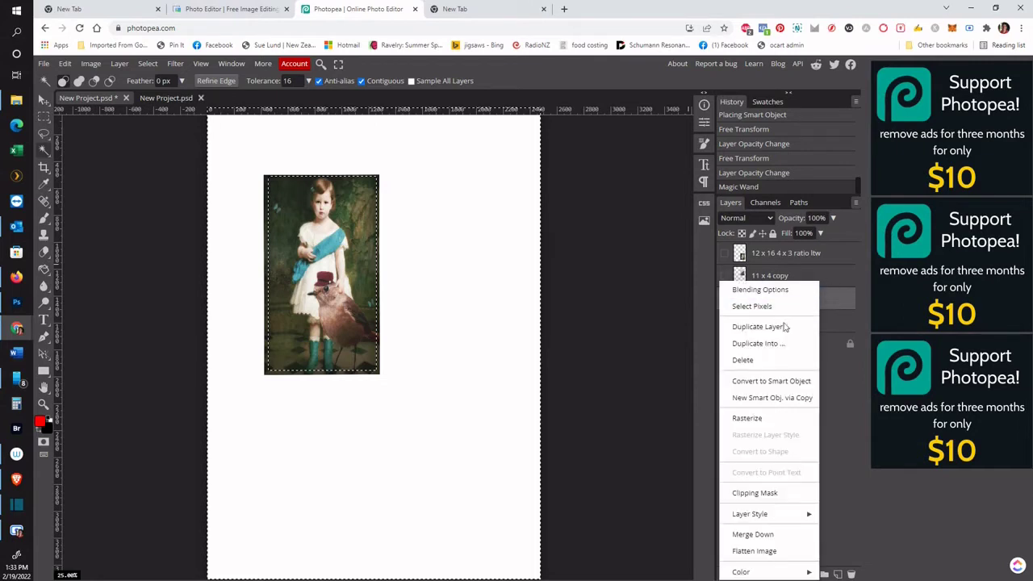
click(757, 419)
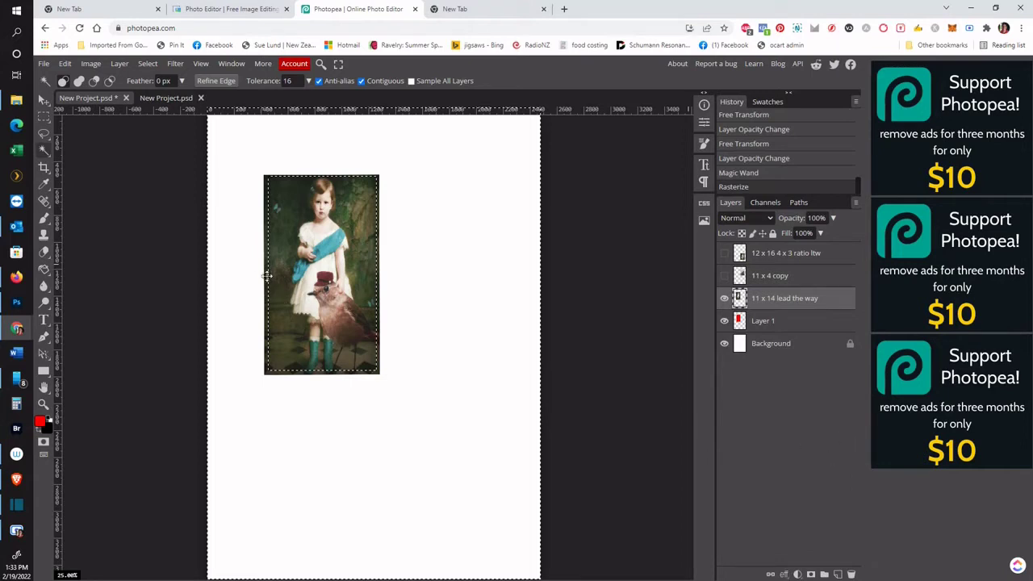
key(Delete)
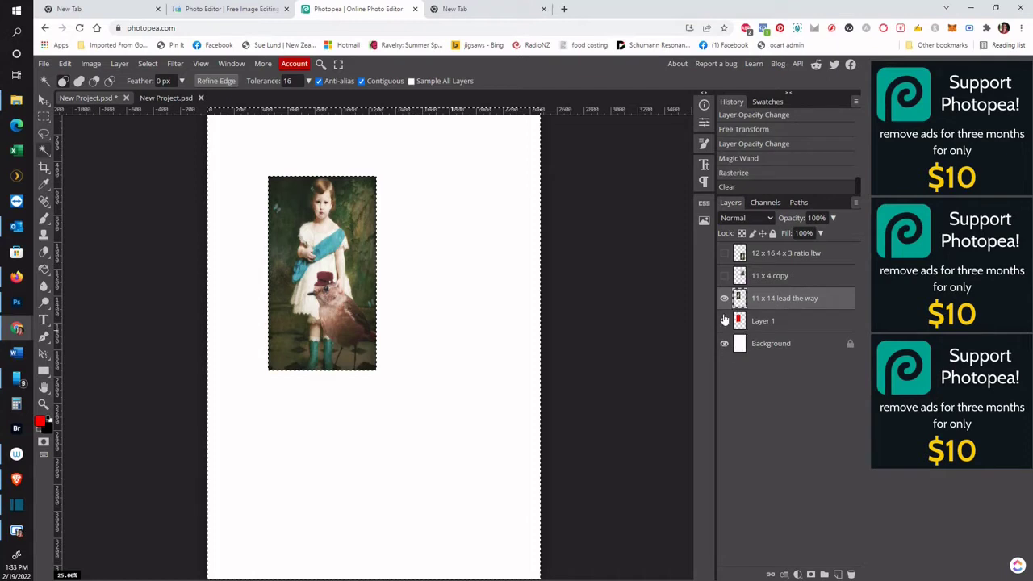
click(724, 320)
key(ctrl+d)
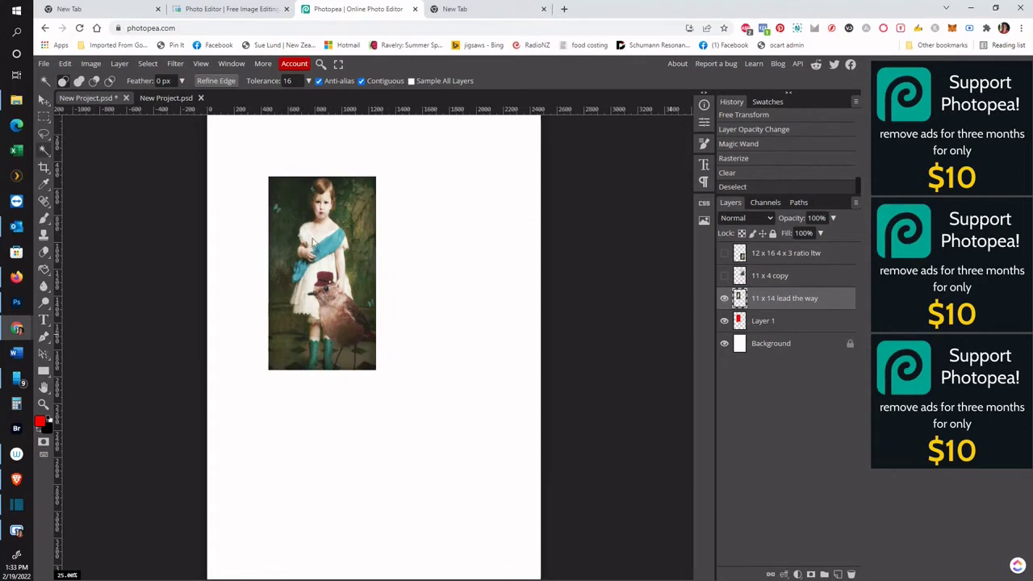
Select the girl's dress by colour and move it, then undo the move and deselect
click(328, 276)
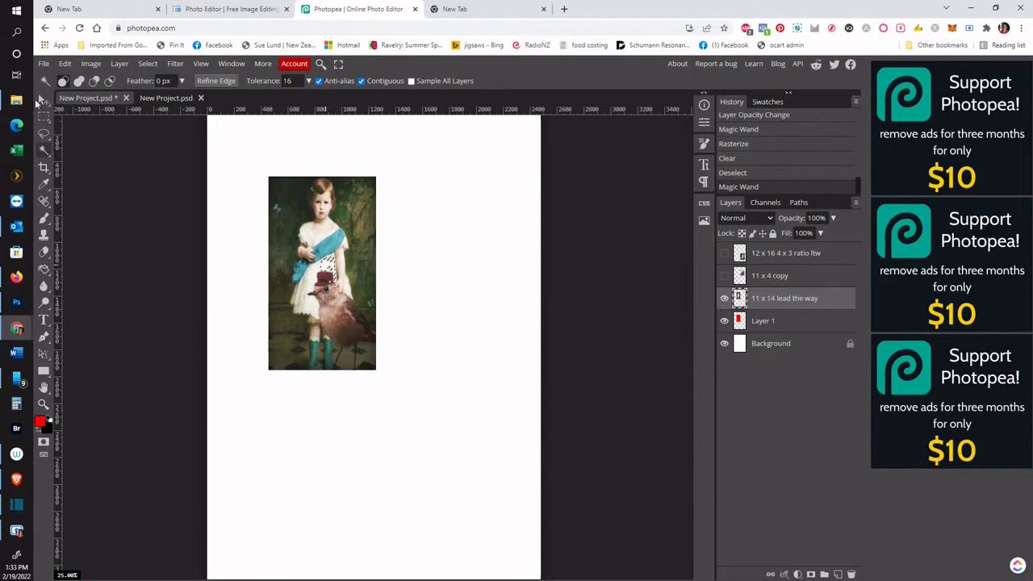
click(44, 99)
drag(324, 274, 348, 253)
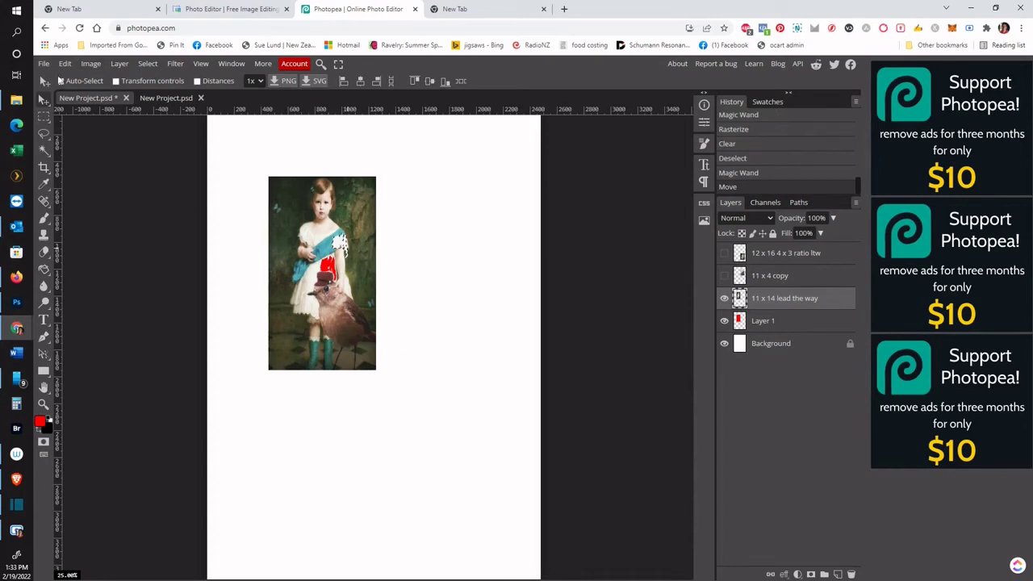
click(64, 63)
click(79, 78)
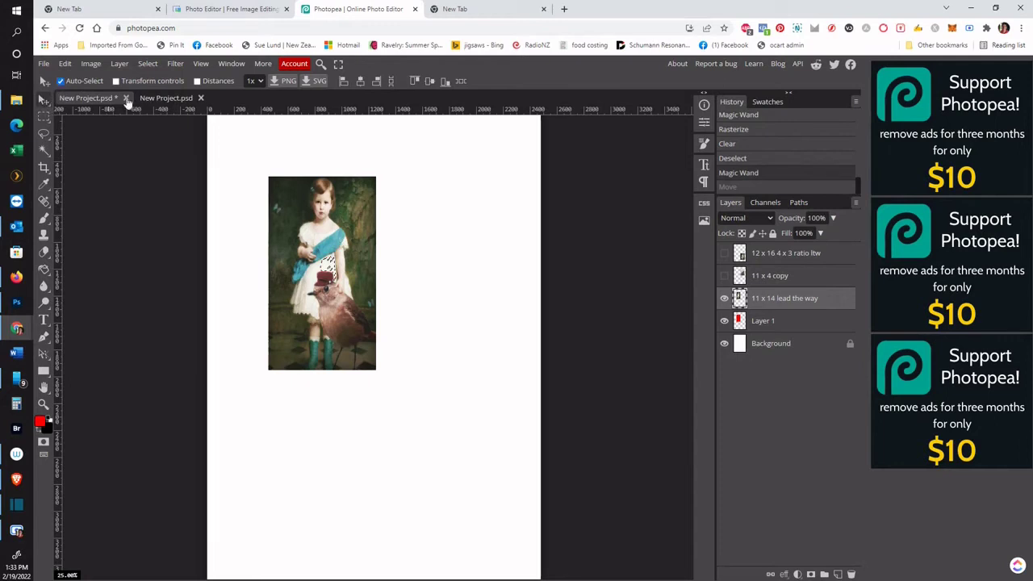
key(ctrl+d)
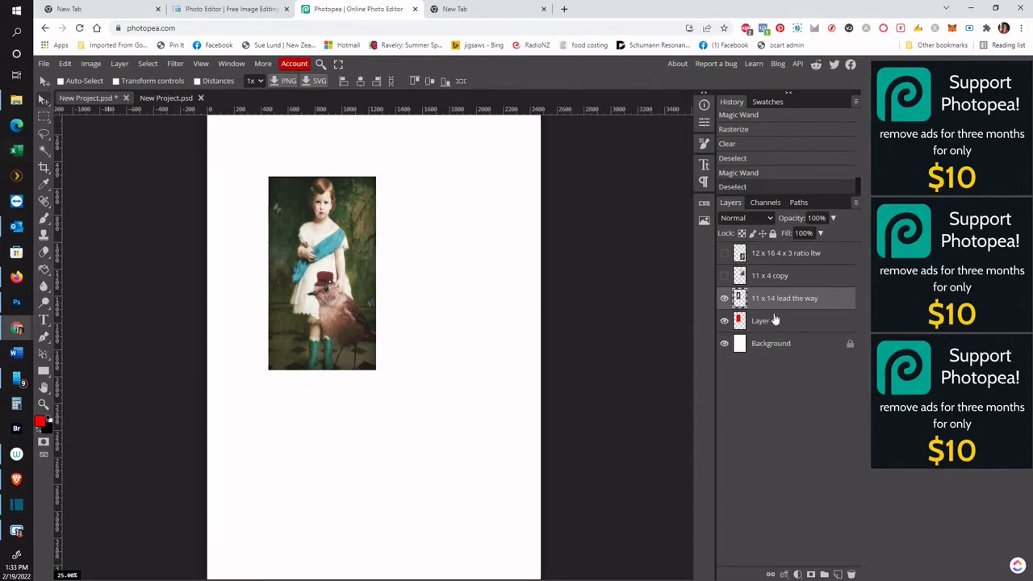
Move the girl photo near the page top, hide Layer 1 and show the '11 x 4 copy' bear photo
drag(329, 266, 311, 235)
click(724, 320)
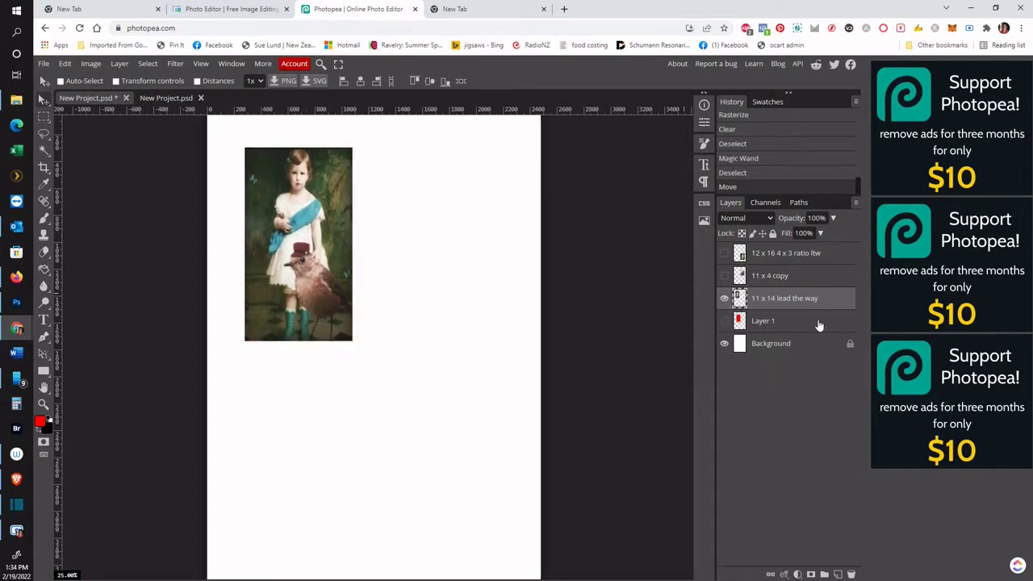
click(724, 275)
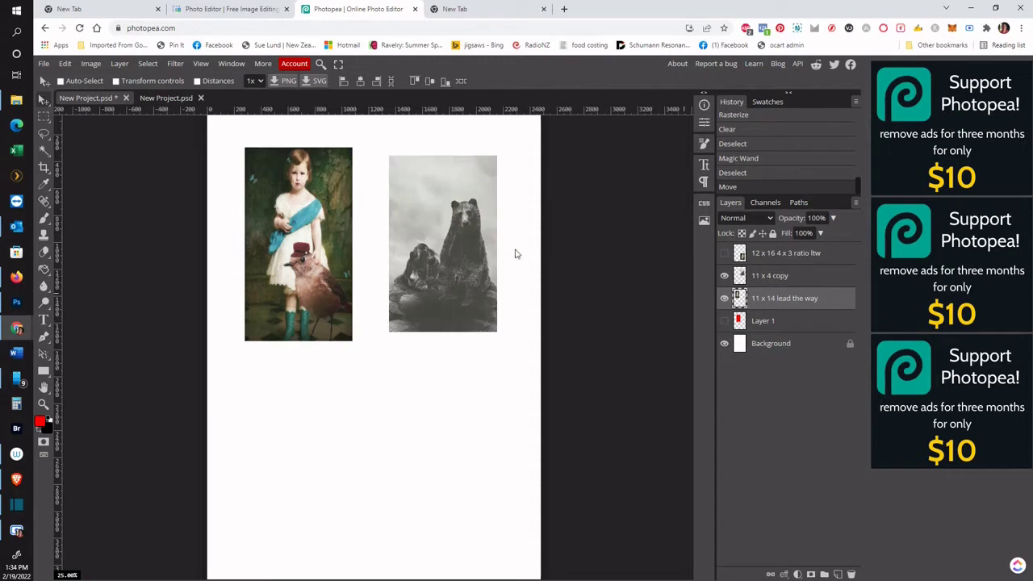
mouse_move(444, 242)
mouse_down()
mouse_move(434, 242)
mouse_move(454, 252)
mouse_up()
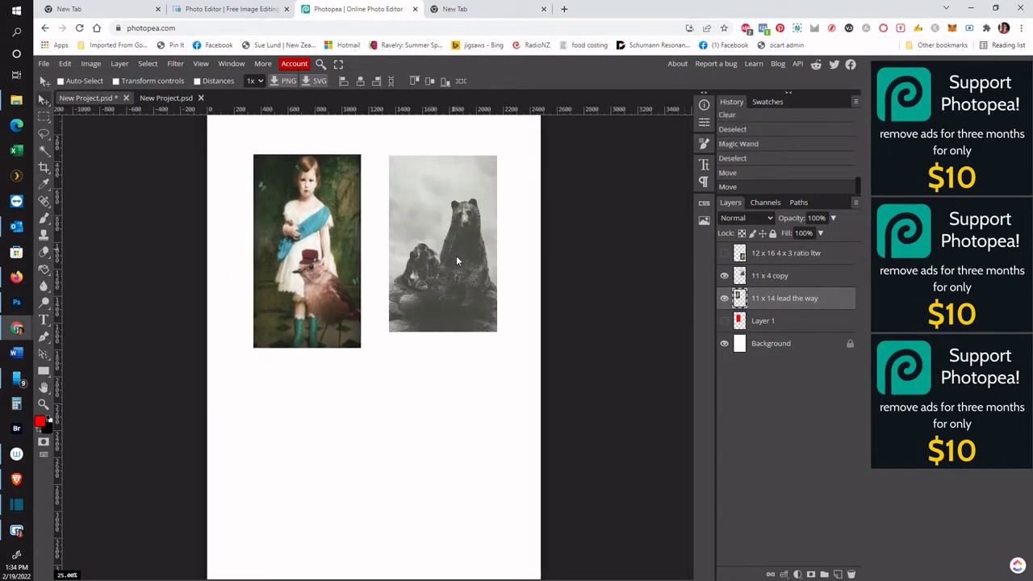
click(45, 65)
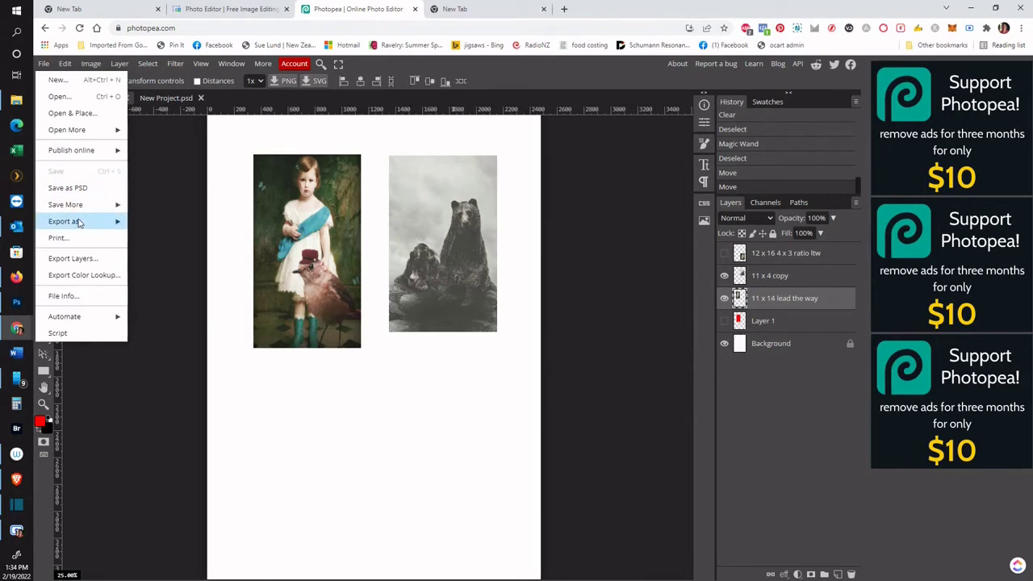
mouse_move(117, 225)
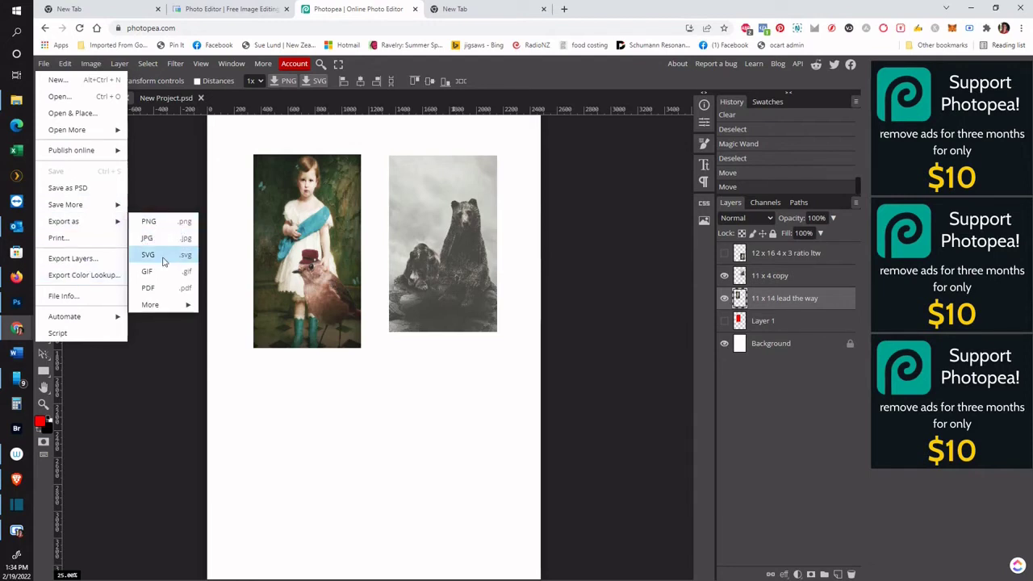
click(632, 401)
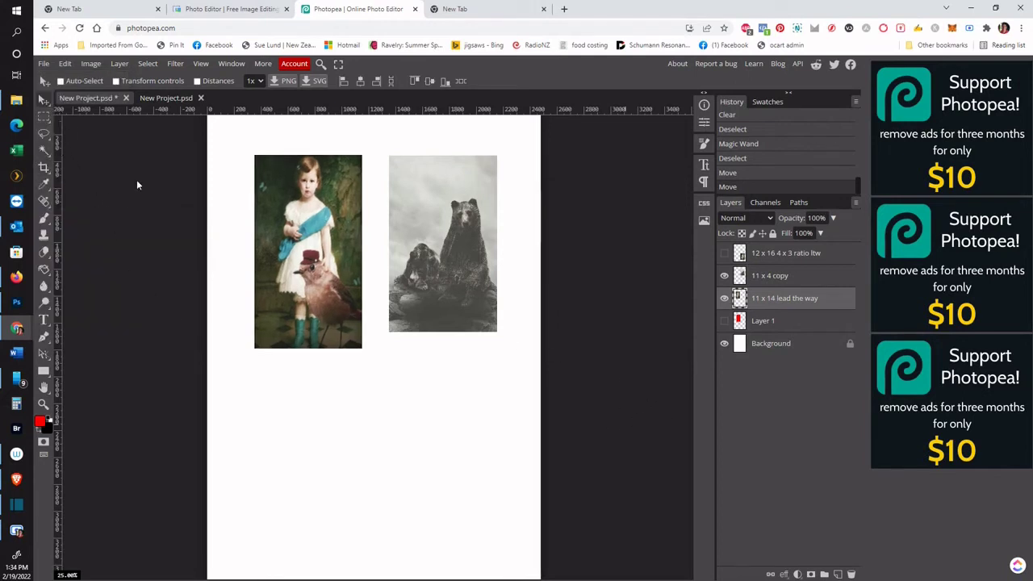
Add Layer 2 above the girl photo, trying elliptical selections below the photos before deselecting
click(44, 118)
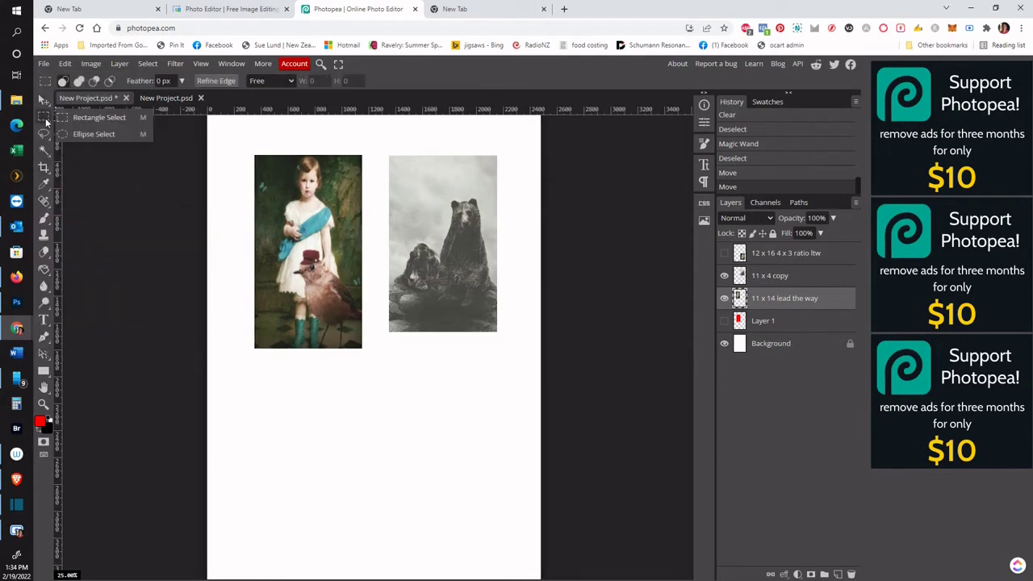
click(113, 133)
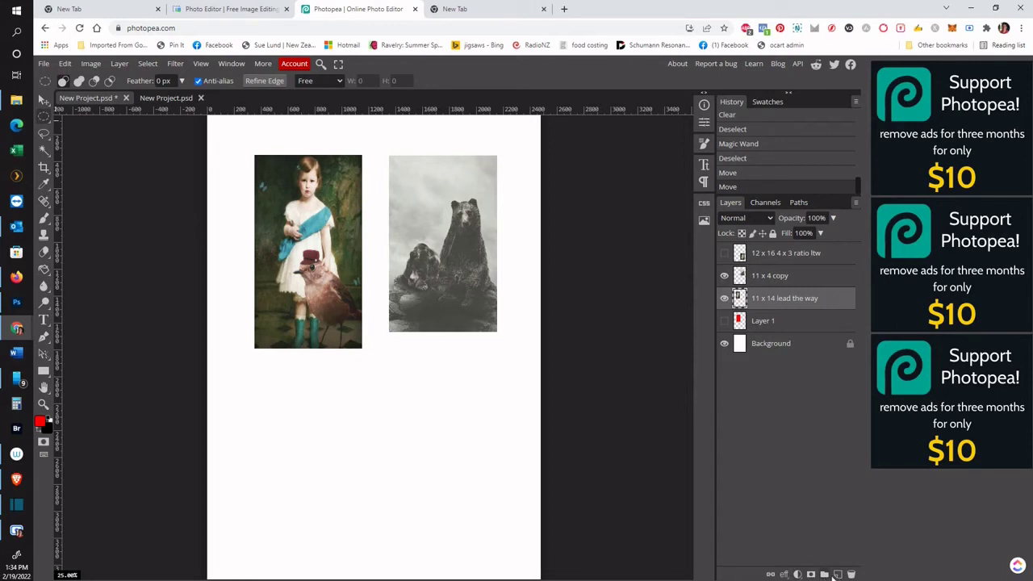
click(838, 575)
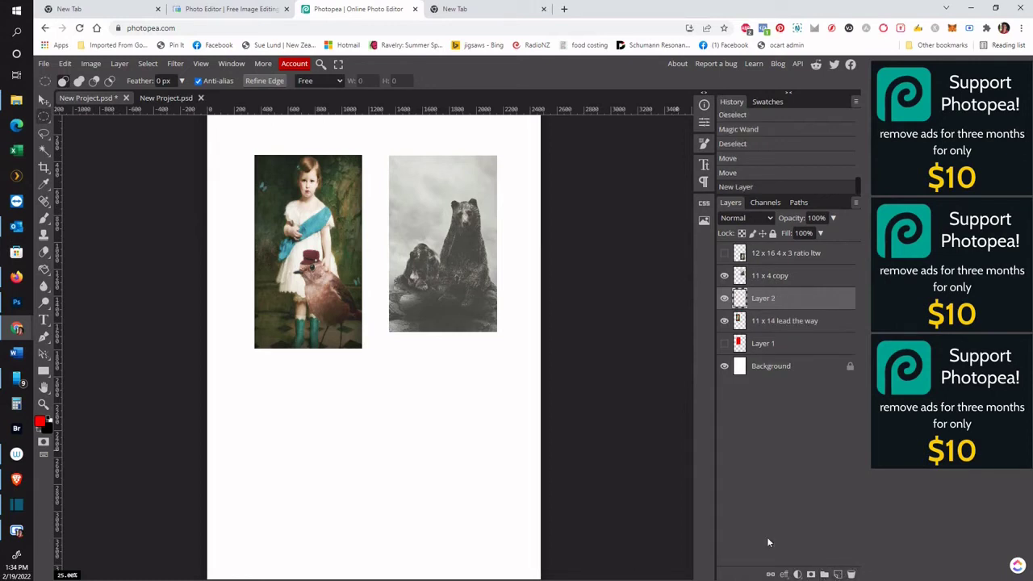
drag(285, 365, 479, 563)
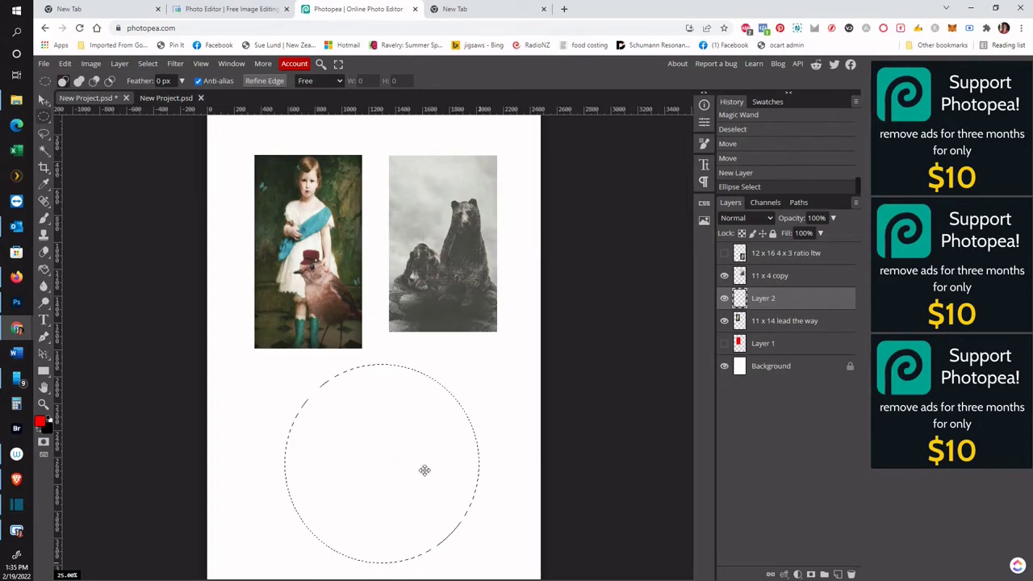
drag(376, 329, 434, 555)
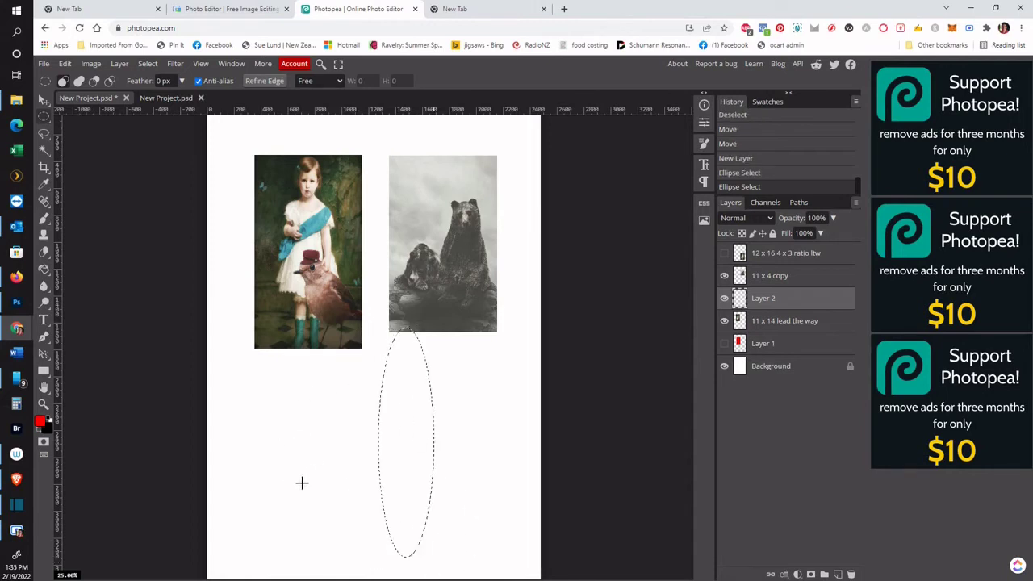
key(ctrl+d)
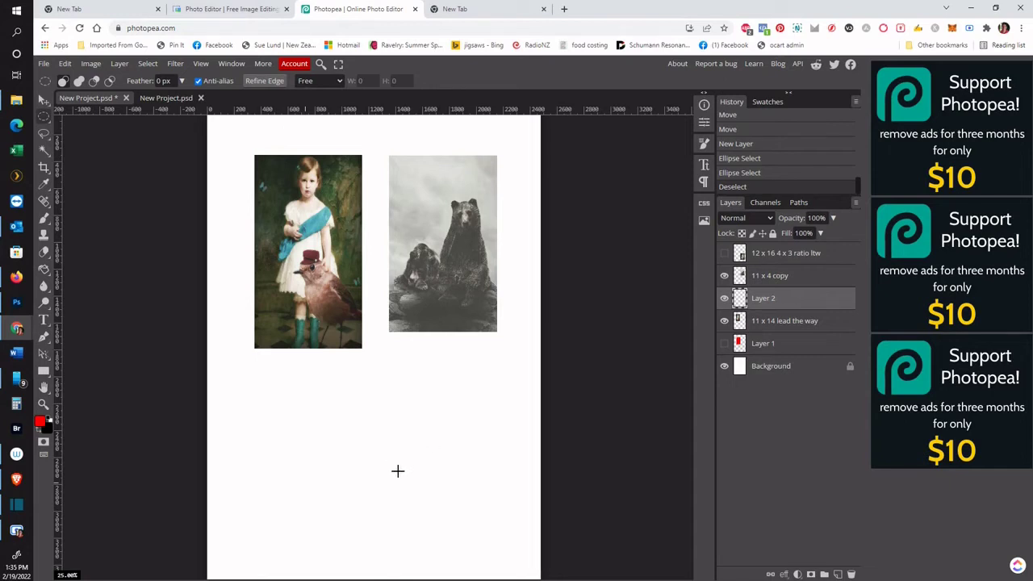
click(145, 277)
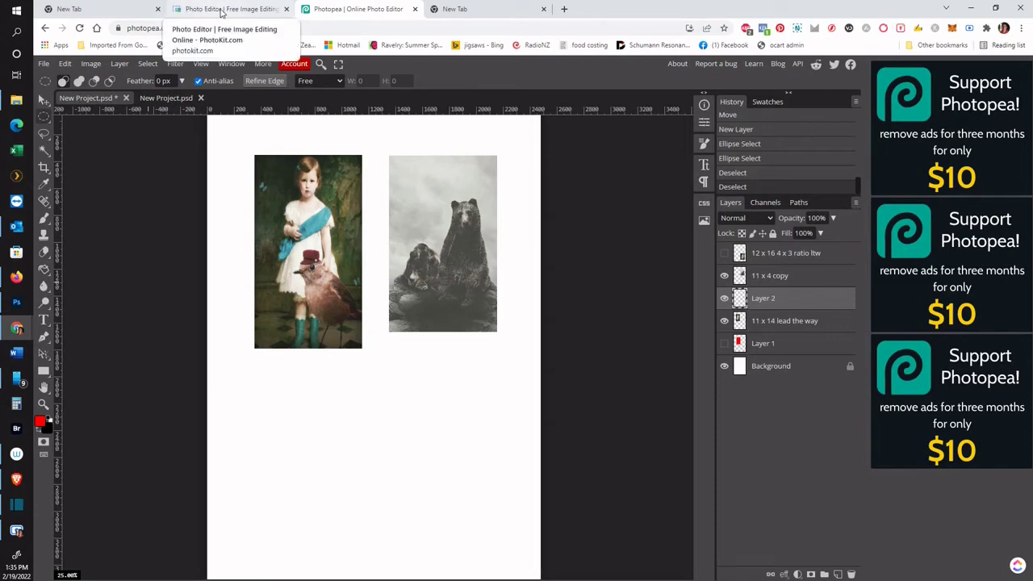
Open the PhotoKit editor from the cutout section and create an 800 x 600 blank canvas
click(219, 11)
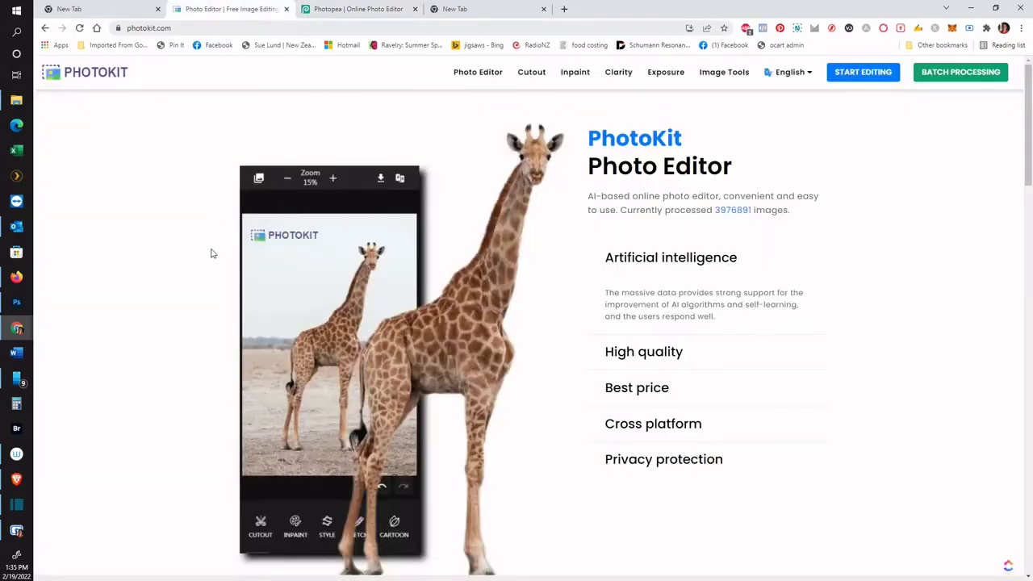
click(532, 74)
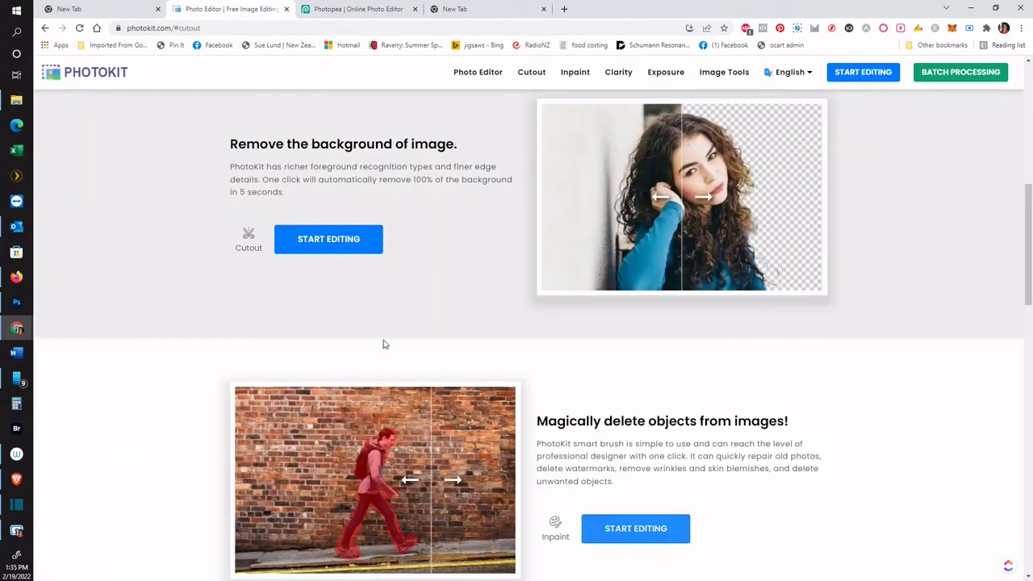
click(331, 247)
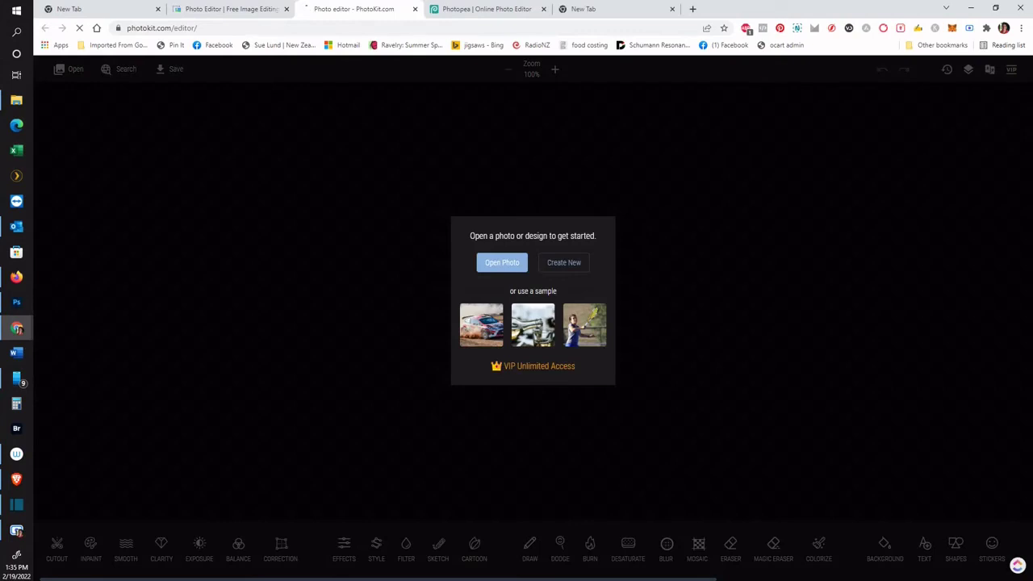
click(16, 100)
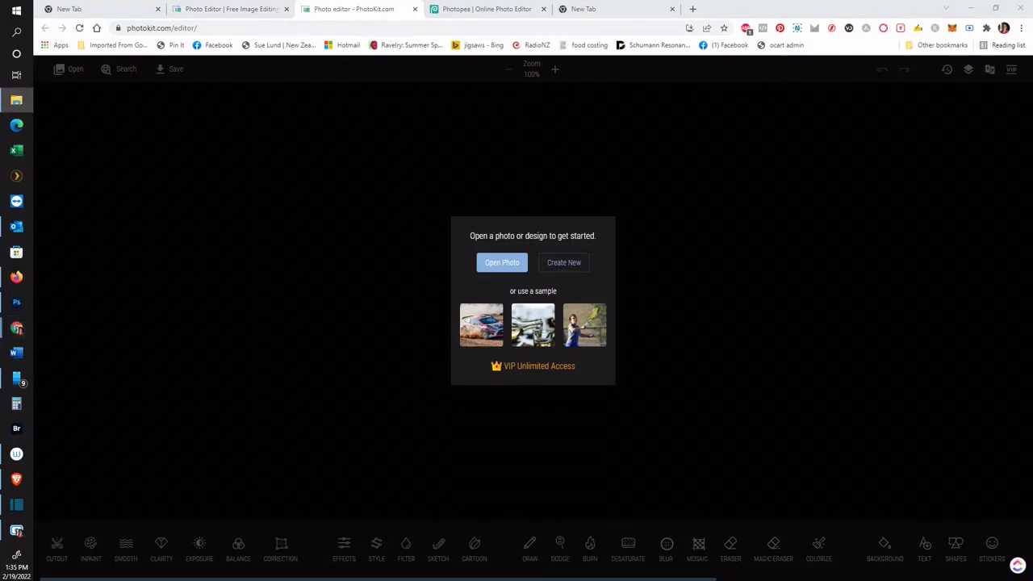
click(563, 262)
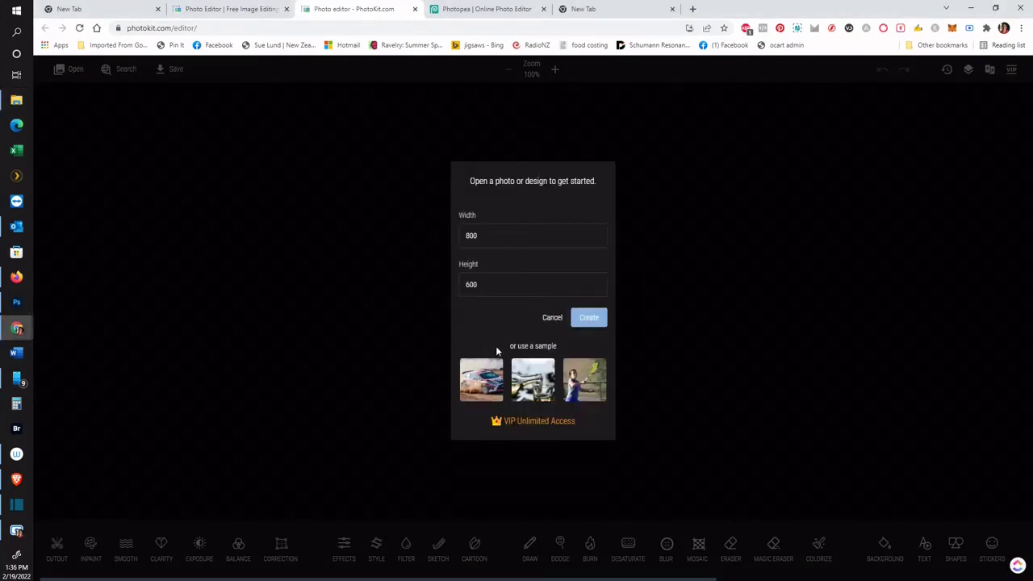
click(589, 320)
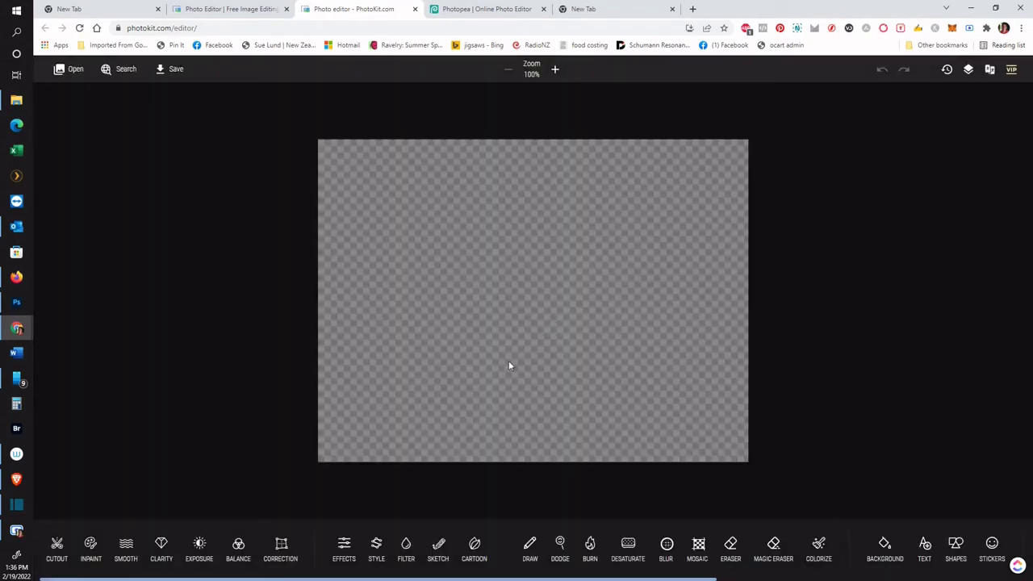
Check the image-opening options, hide Photoshop, and return to PhotoKit's background-removal page
click(70, 70)
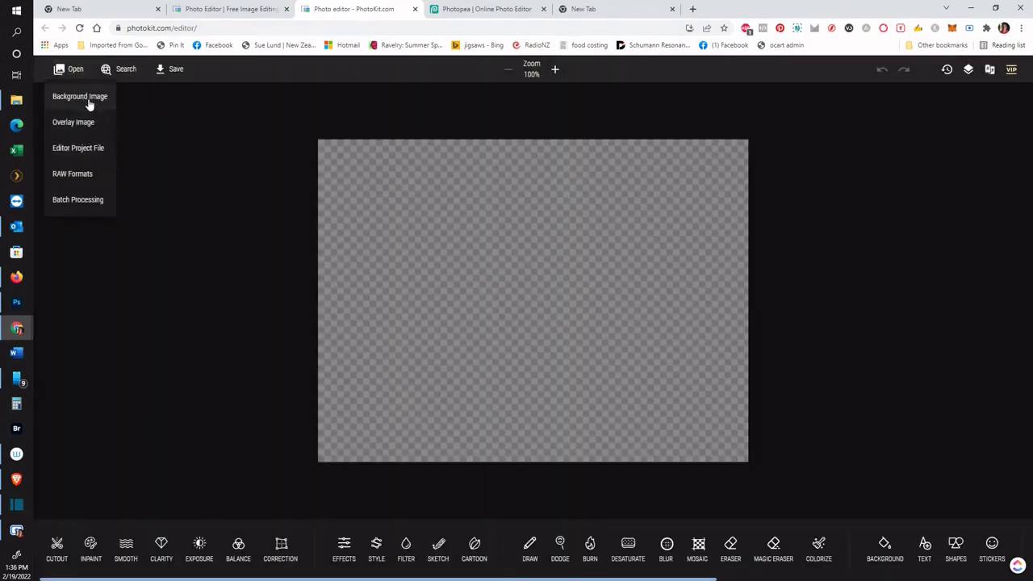
click(177, 310)
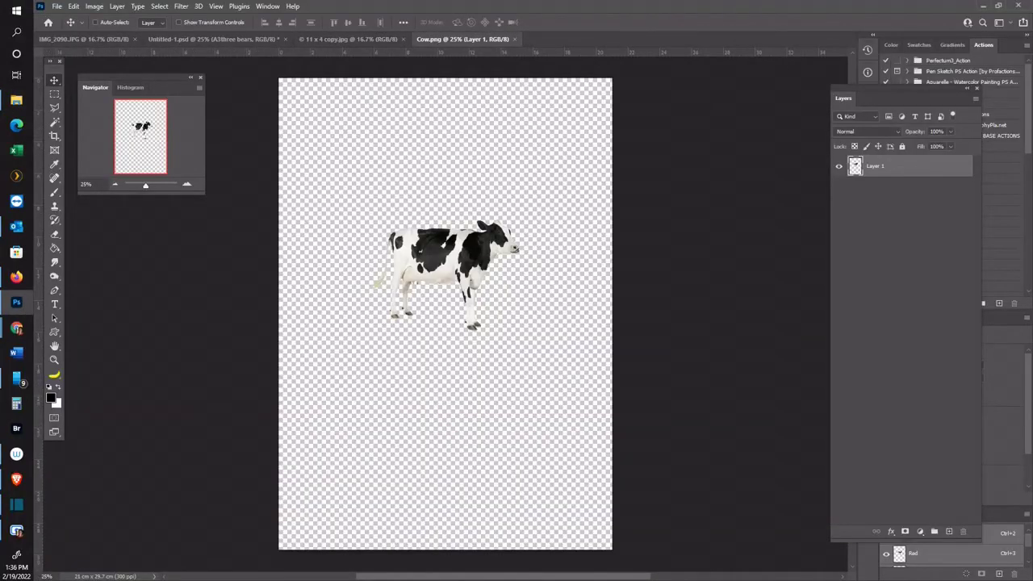
click(988, 7)
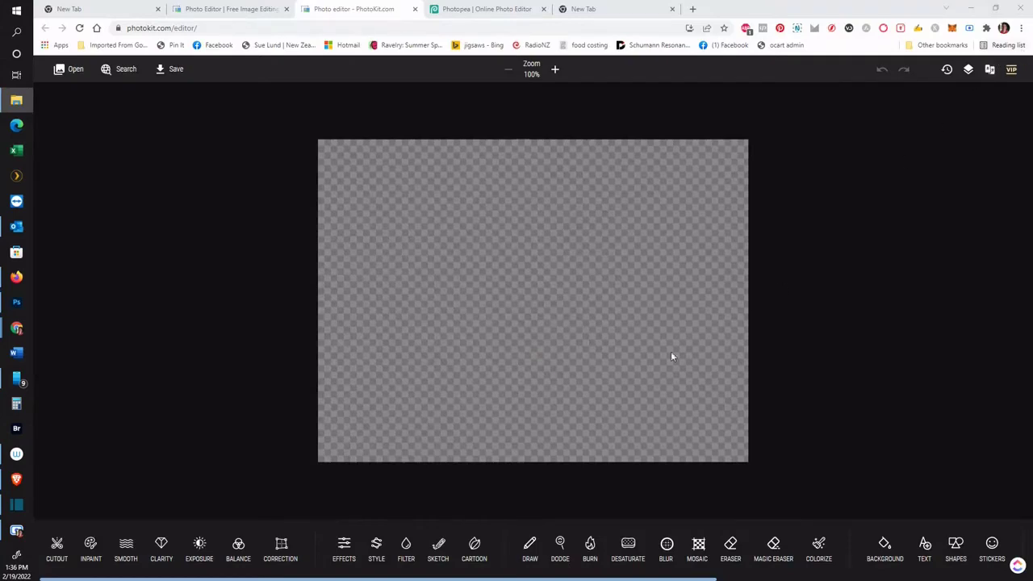
click(71, 70)
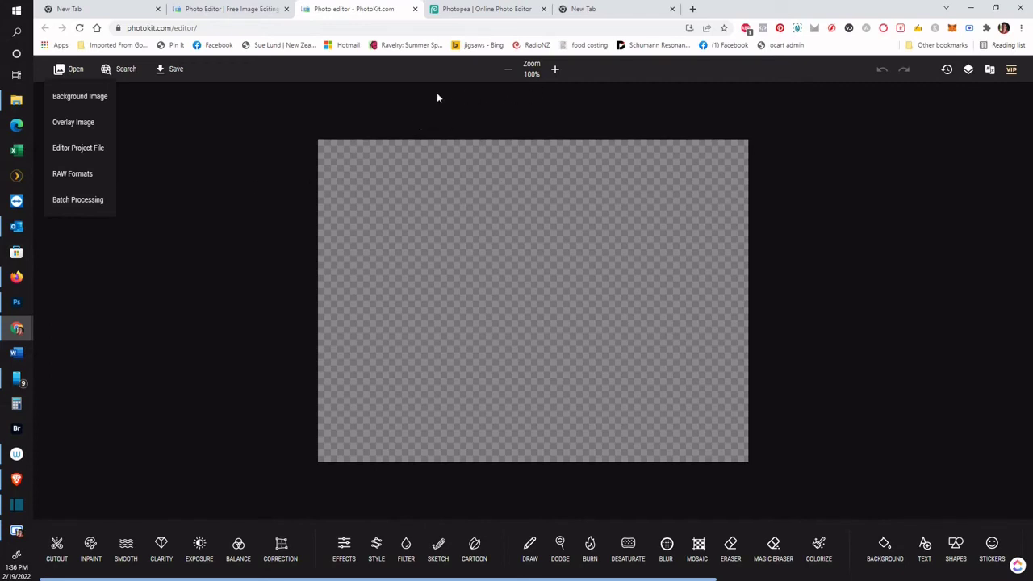
click(242, 9)
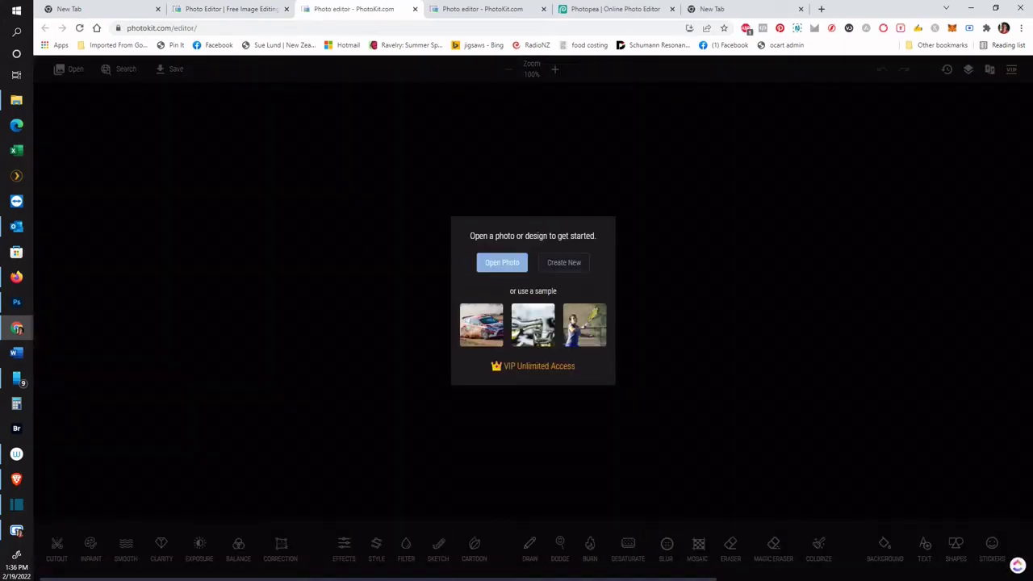
Open the tui photo from Expansion (G:) > Stock Photos > Amimals > bird in PhotoKit's editor
click(493, 266)
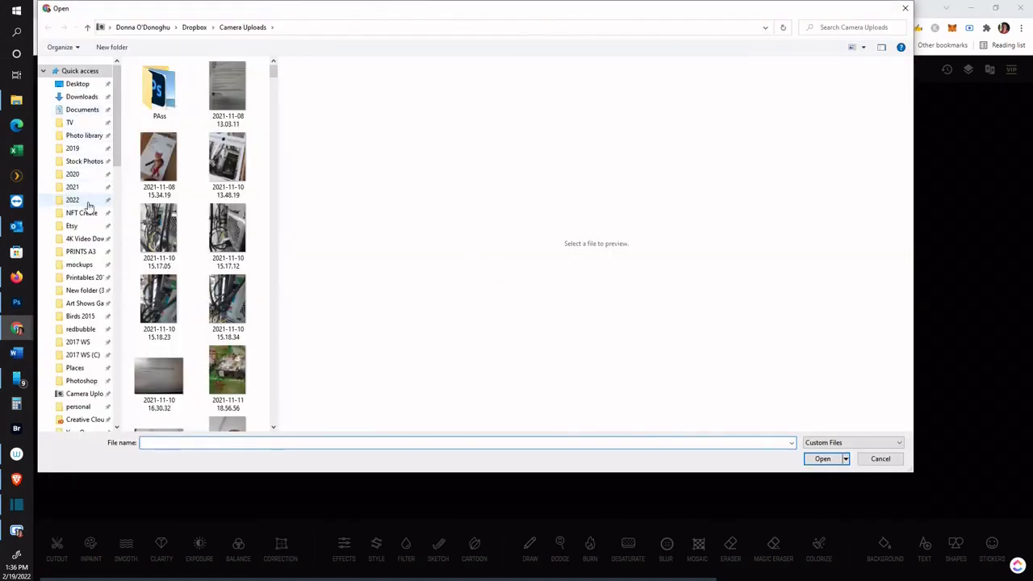
click(90, 139)
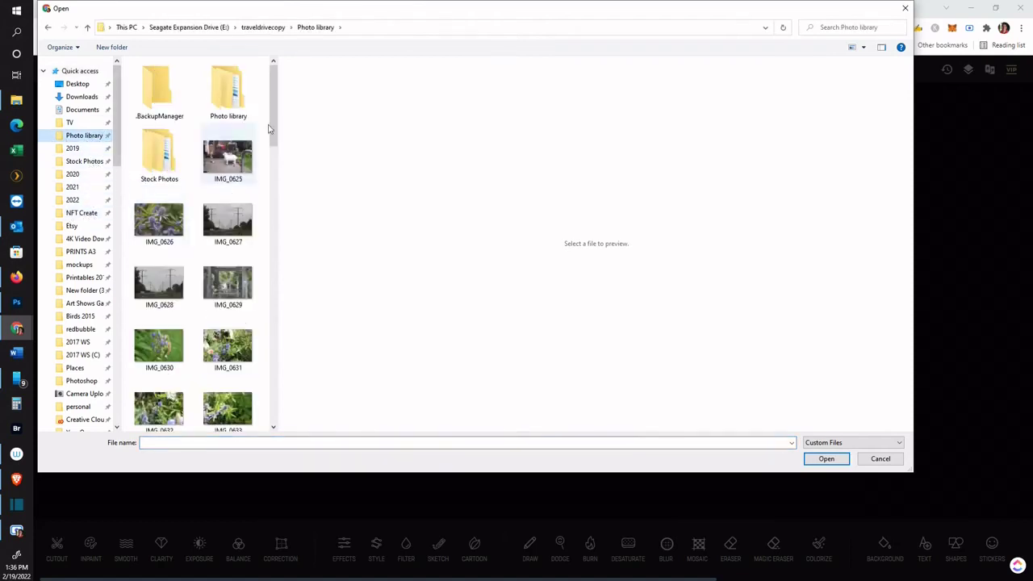
click(84, 161)
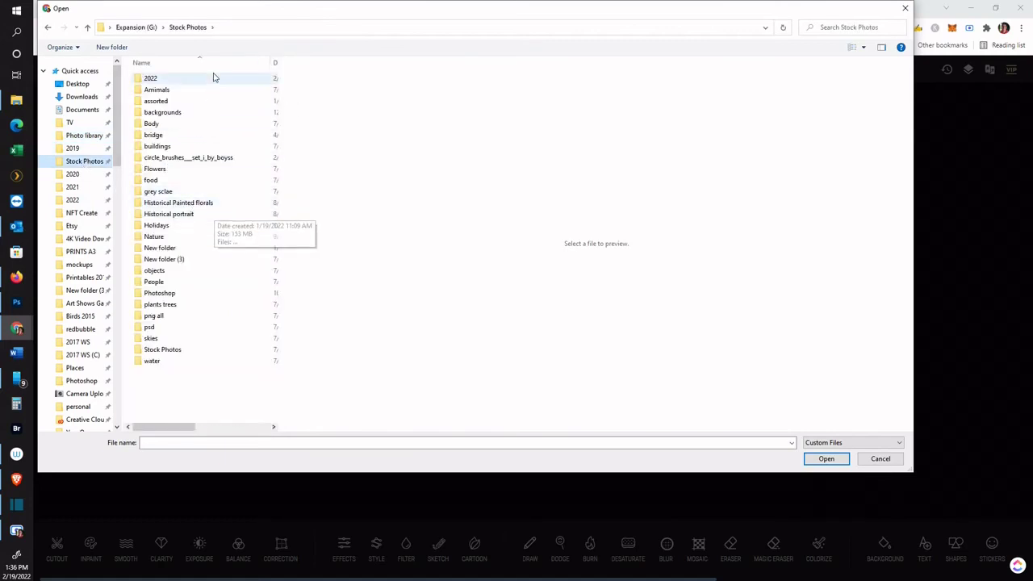
double_click(194, 89)
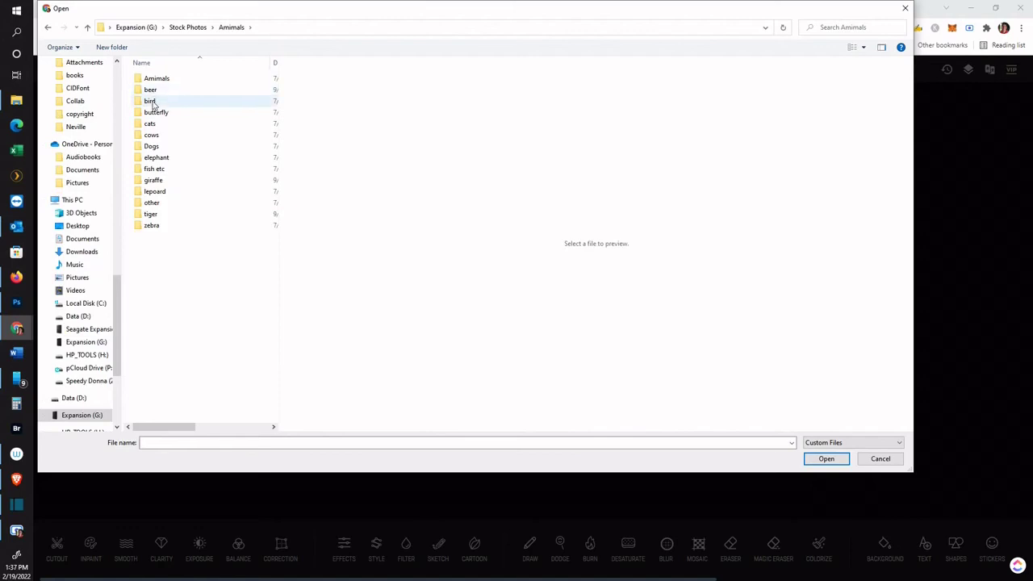
double_click(151, 102)
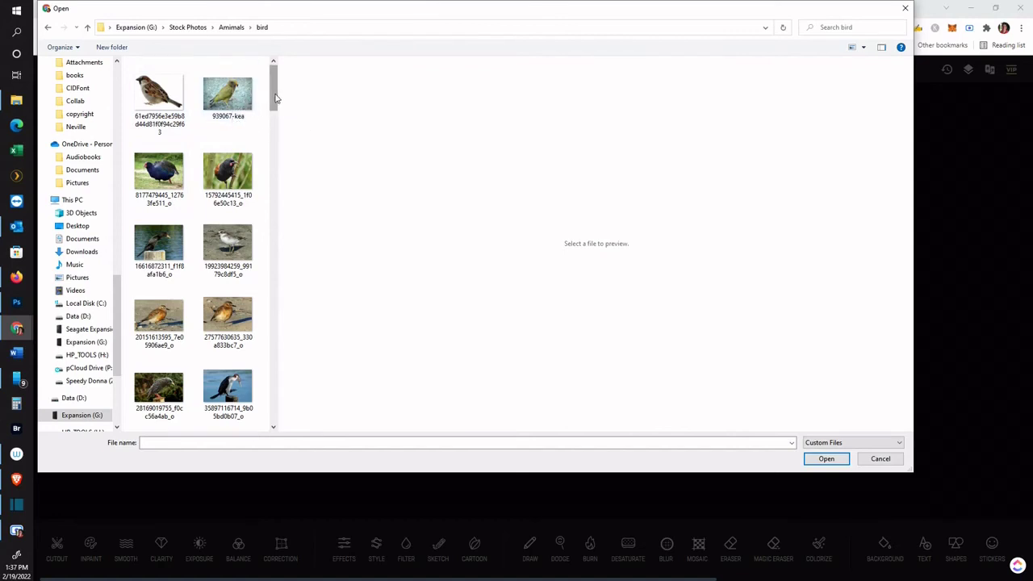
drag(274, 99, 258, 322)
scroll(258, 321, down, 2)
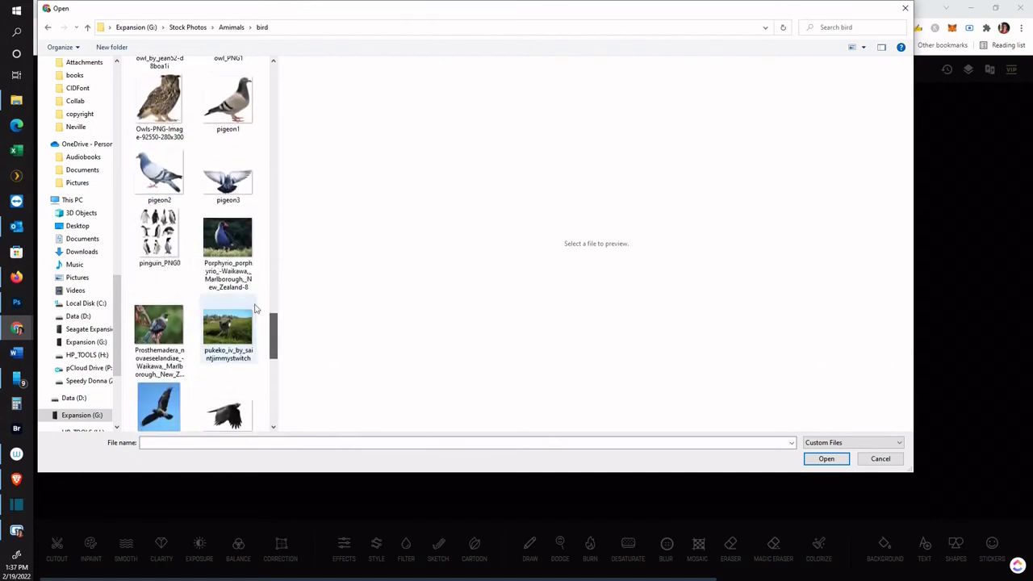
click(158, 326)
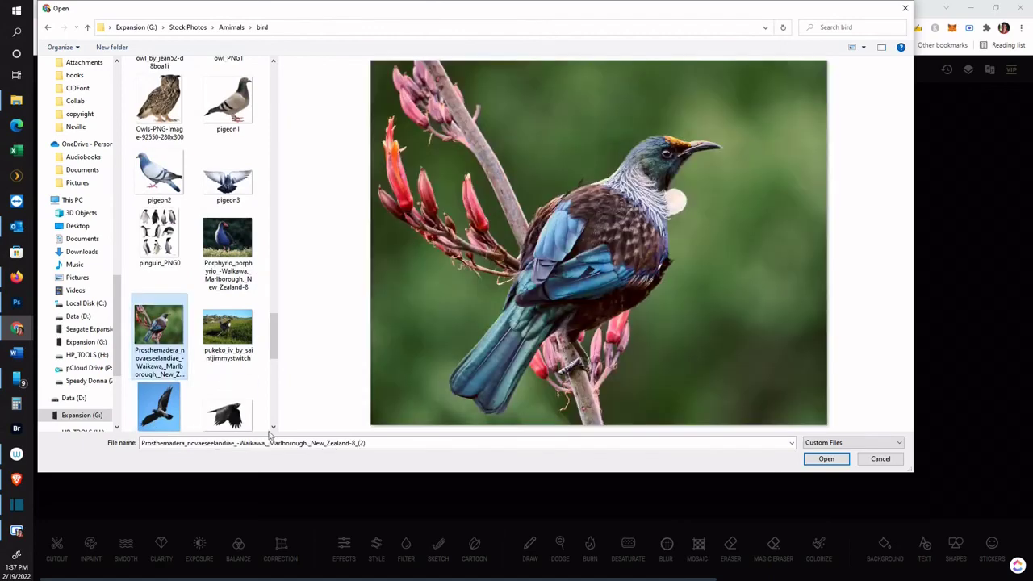
click(836, 464)
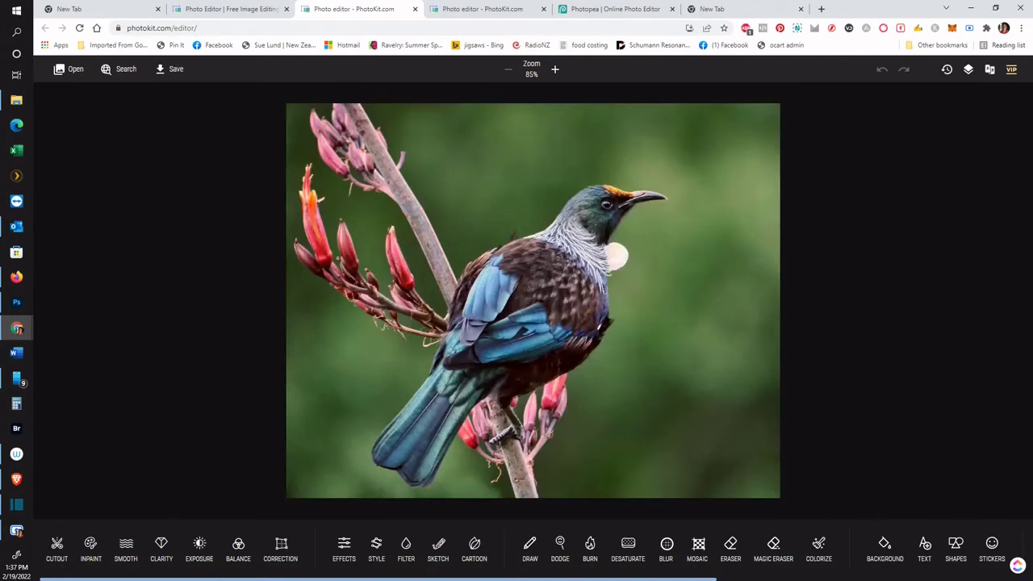
Cut out the tui from its background and save the result as image.png
click(58, 548)
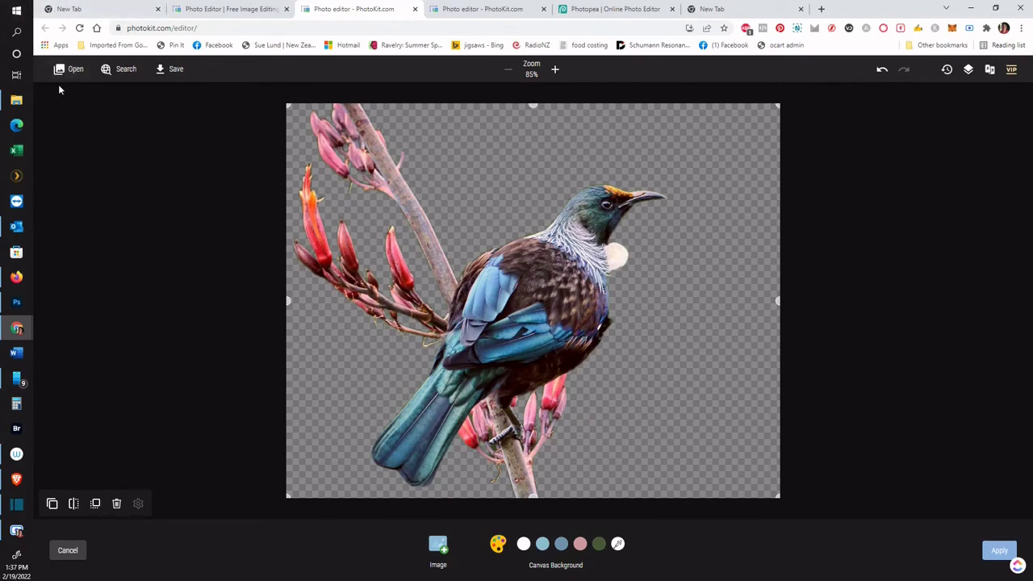
click(996, 550)
click(993, 558)
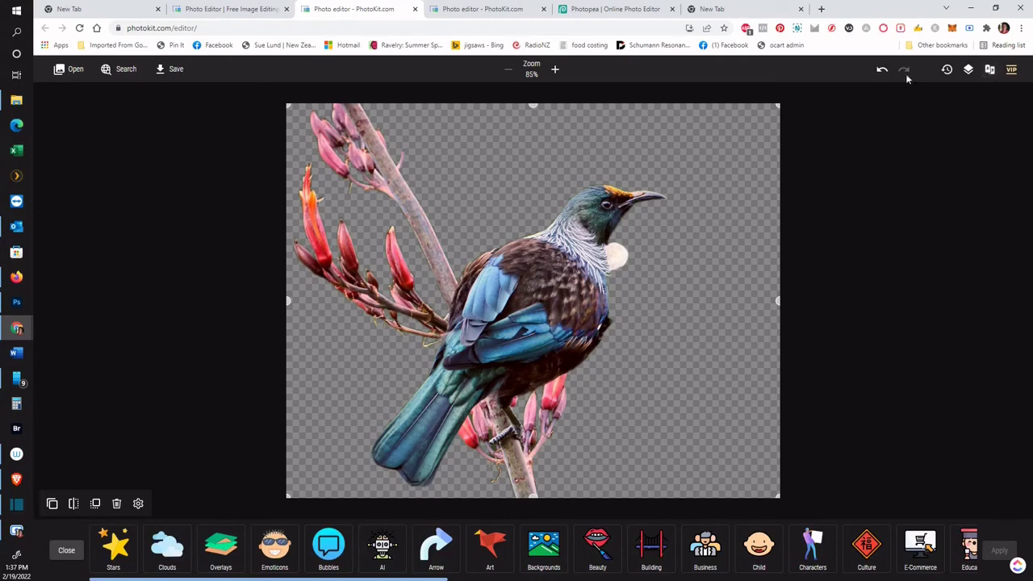
click(174, 70)
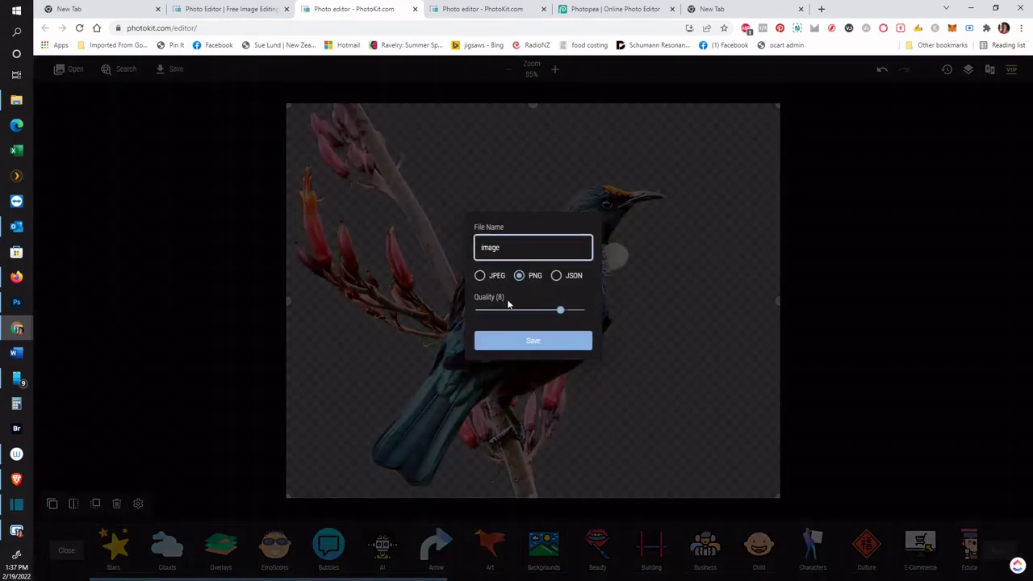
click(537, 343)
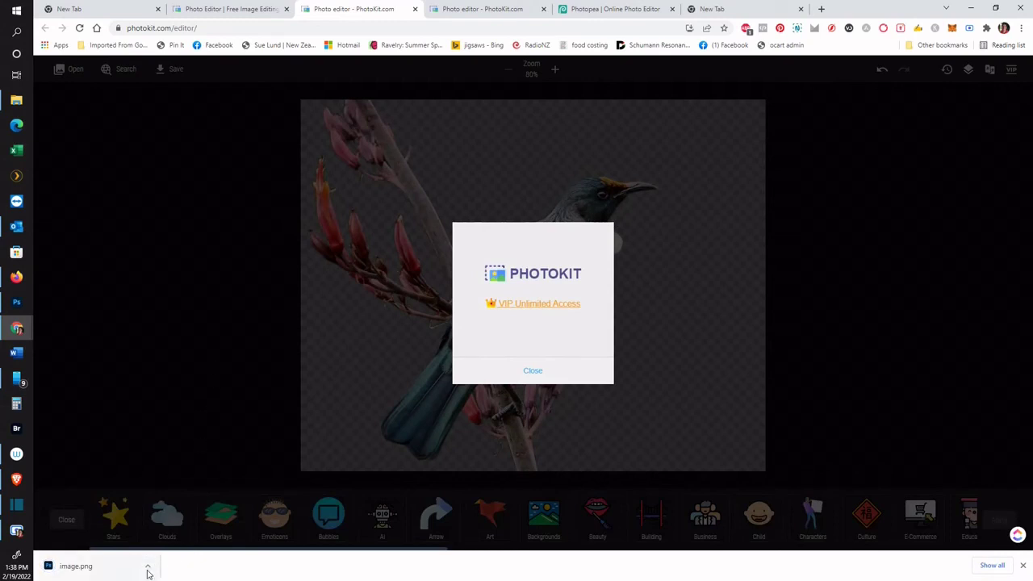
Show the downloaded image.png in its folder, then switch to the empty PhotoKit editor tab
click(148, 570)
click(174, 530)
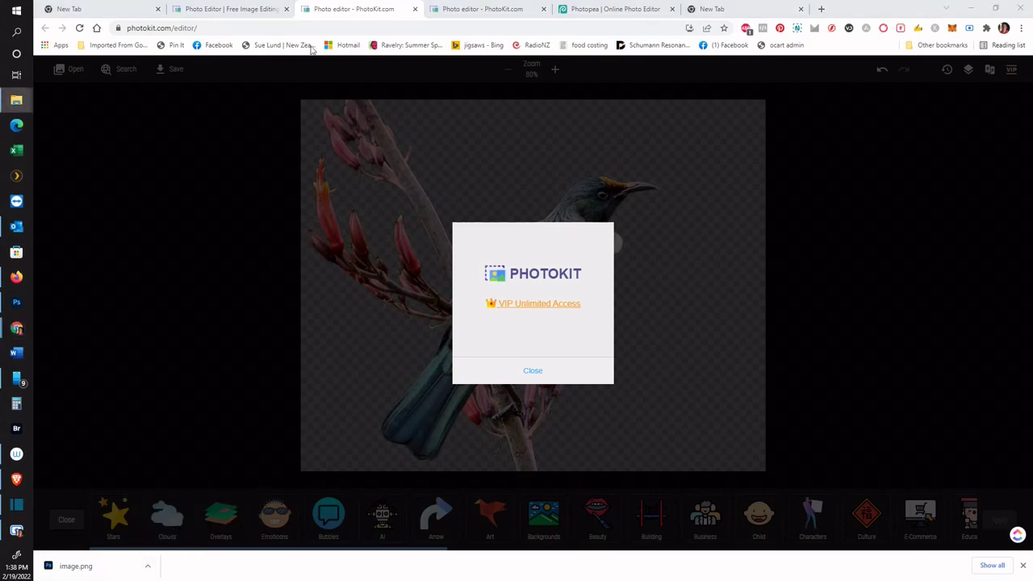
click(217, 12)
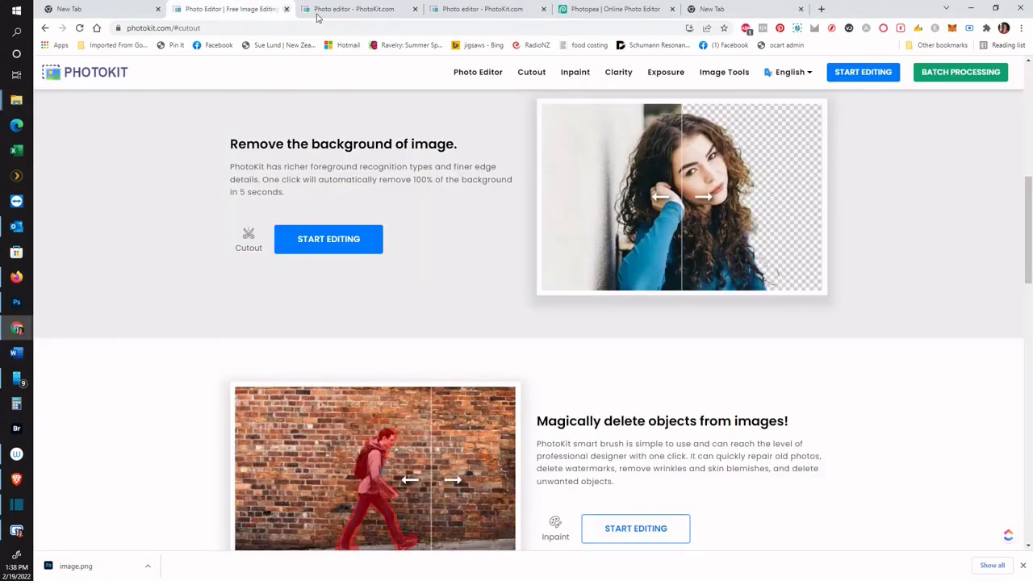
click(351, 20)
click(465, 20)
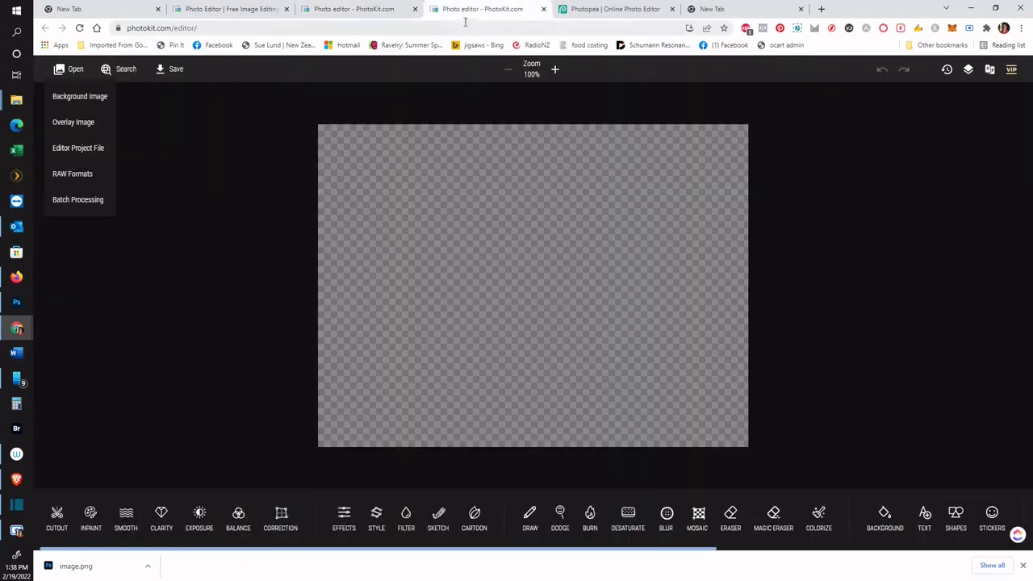
Open image.png from the Downloads folder as a new Photopea document
click(597, 11)
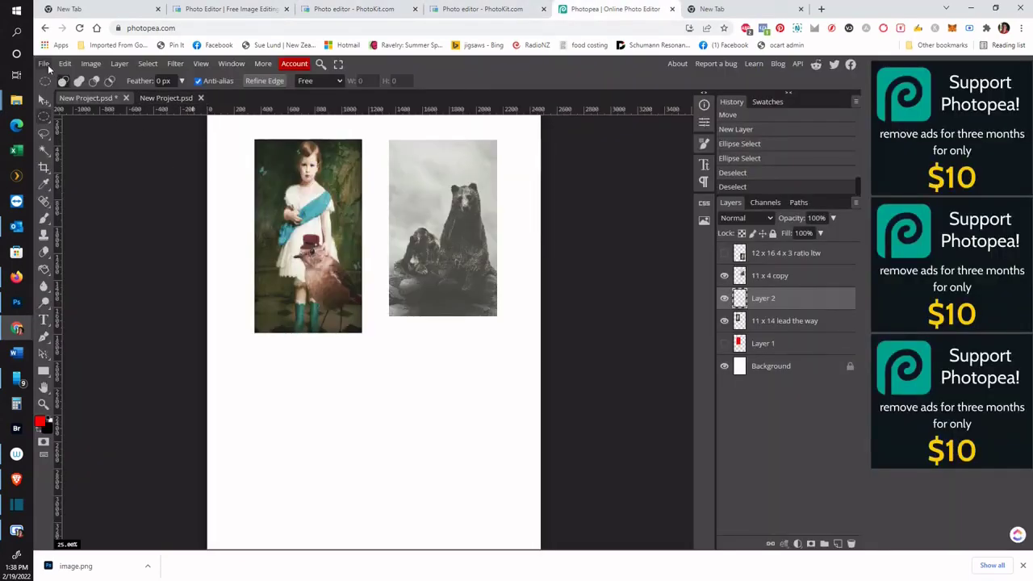
click(46, 65)
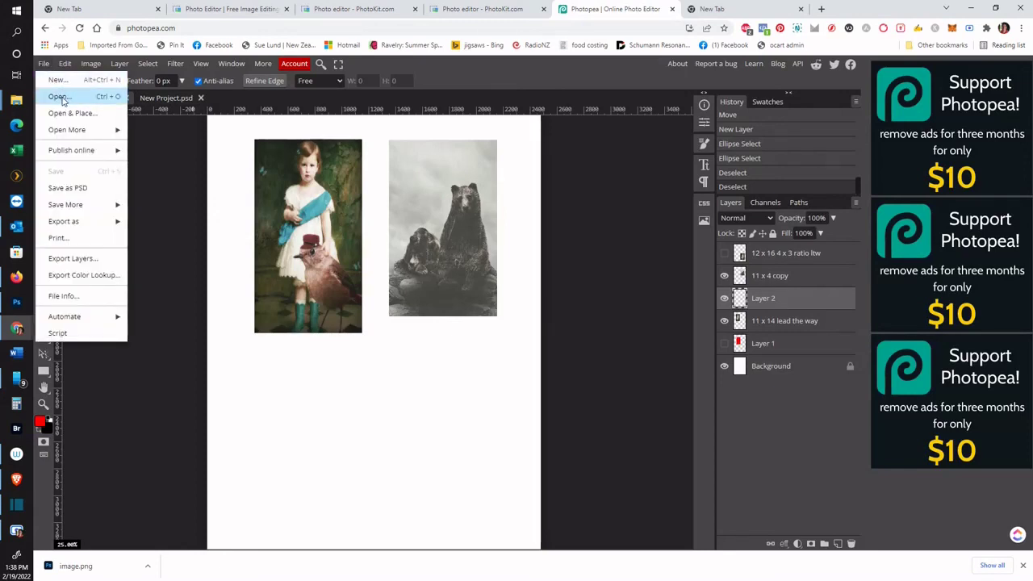
click(61, 97)
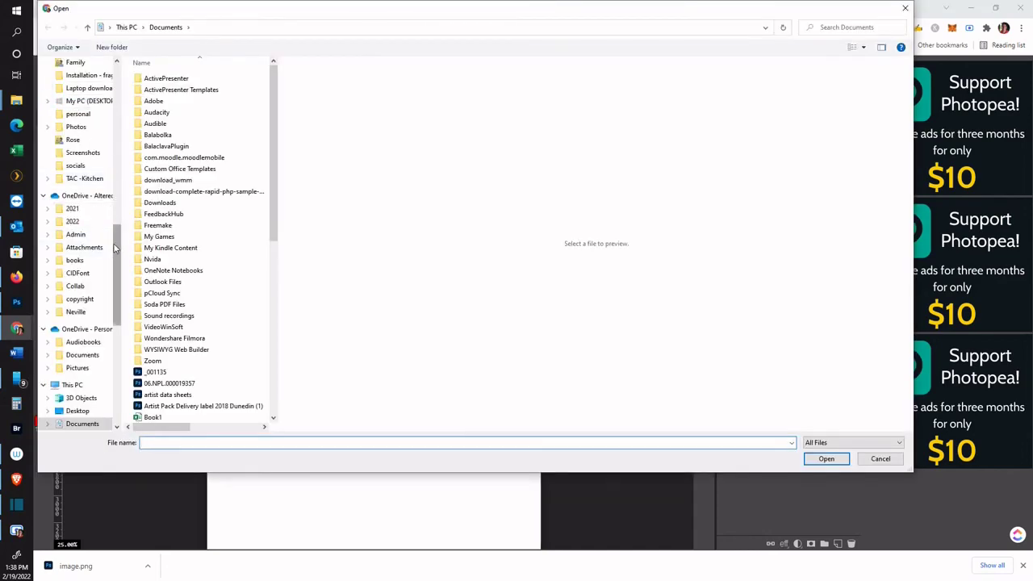
scroll(81, 195, up, 5)
scroll(86, 92, up, 3)
click(81, 97)
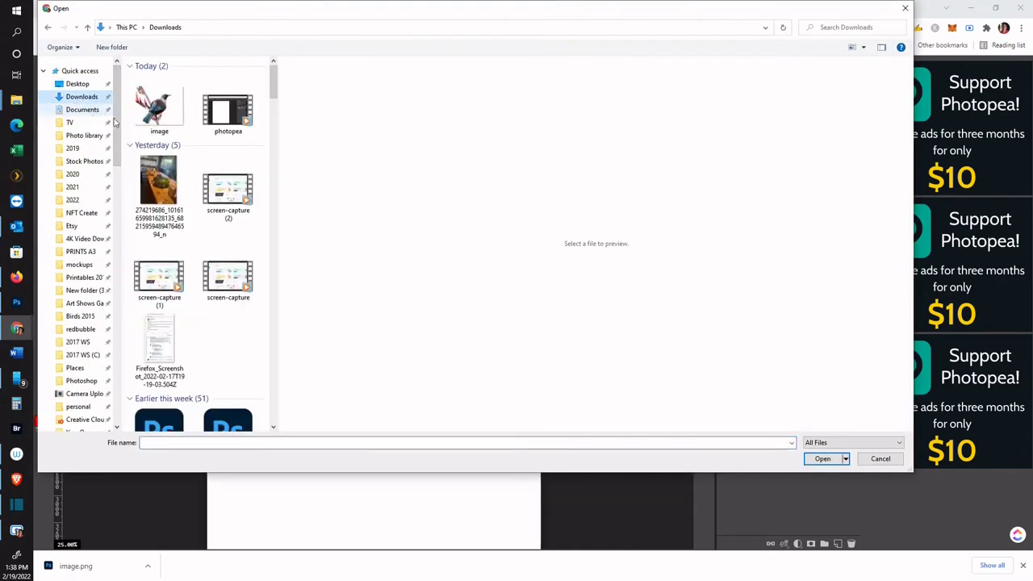
click(146, 109)
click(823, 458)
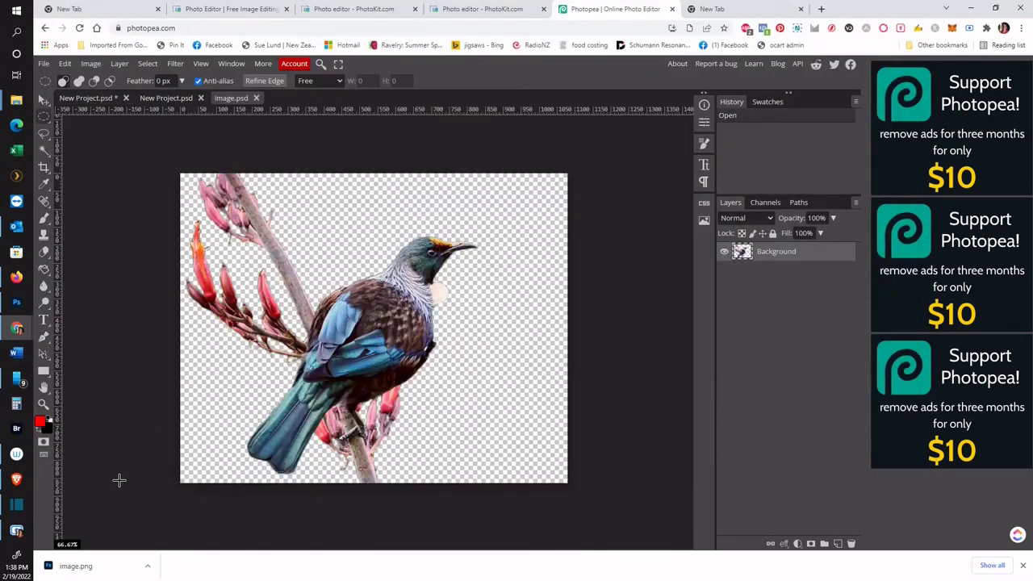
Show the Navigator panel and zoom in on the tui's feathers, then back out to the whole bird
click(232, 64)
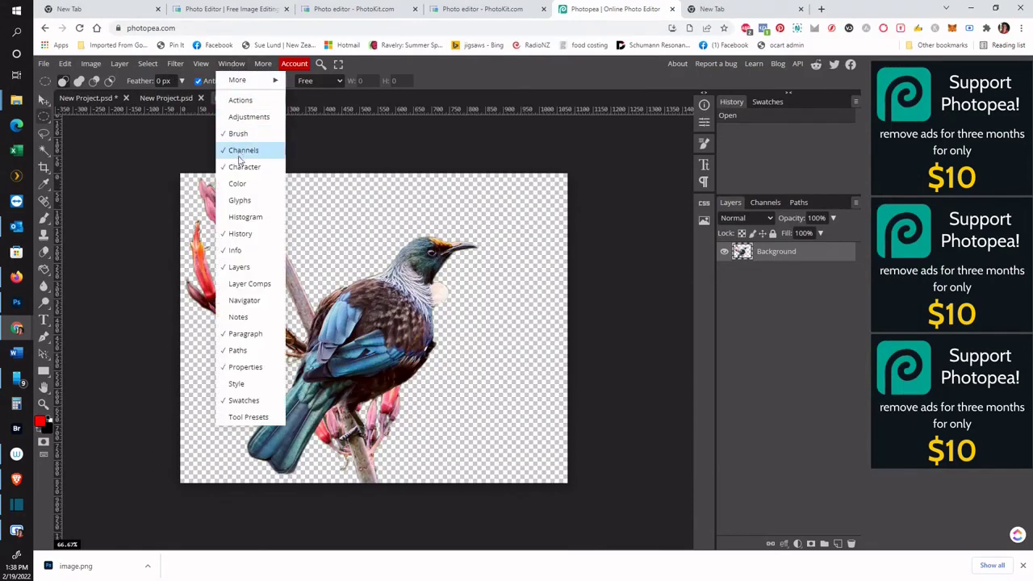
click(244, 300)
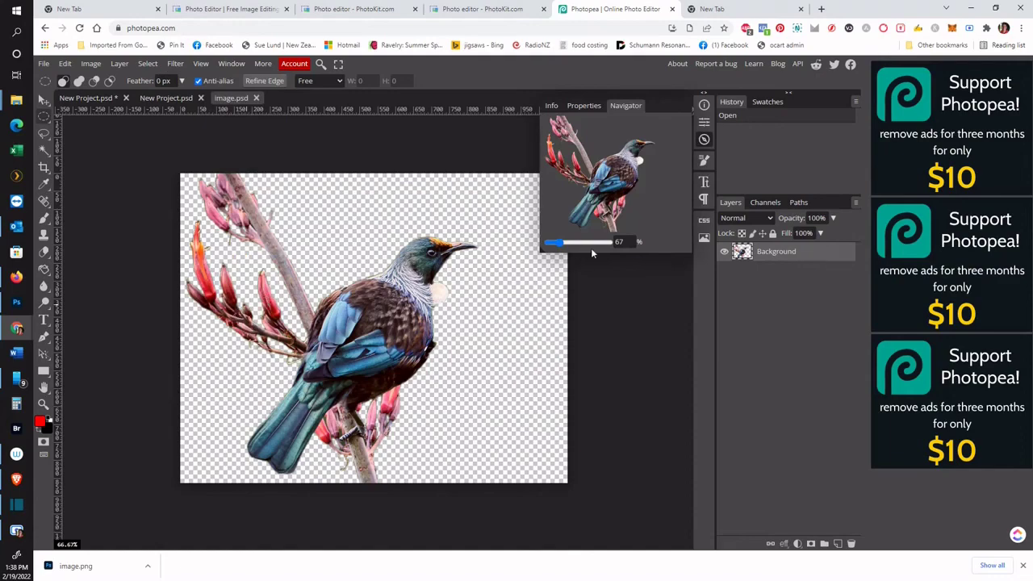
drag(560, 241, 568, 242)
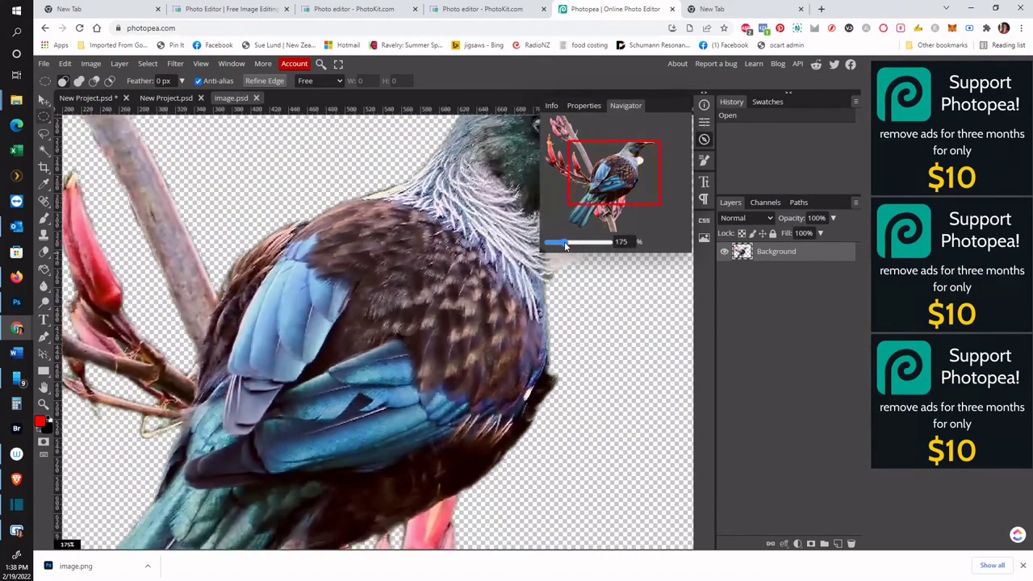
drag(564, 241, 562, 242)
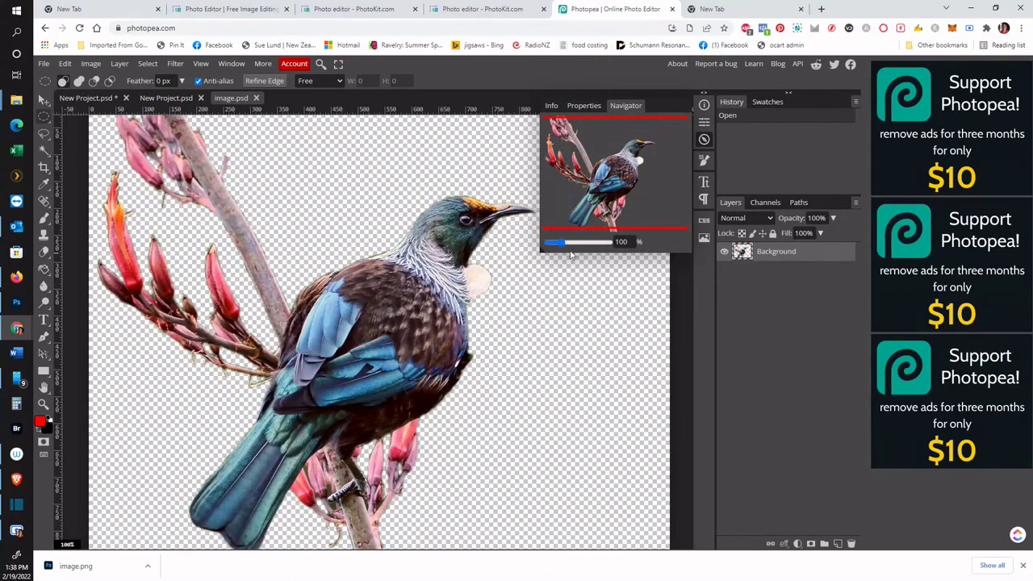